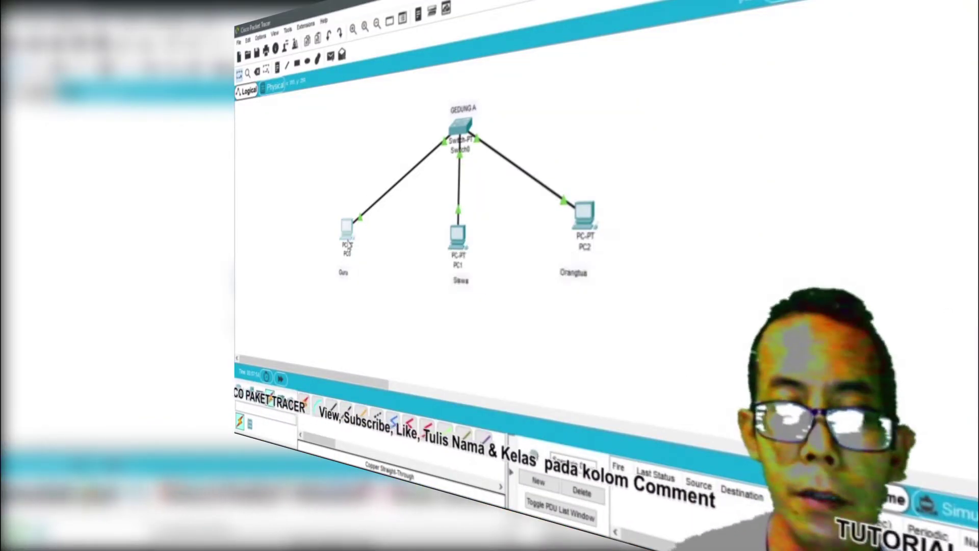
# Step: Open PC0's Command Prompt maximized, then move the window aside to reveal the switch
pyautogui.click(347, 245)
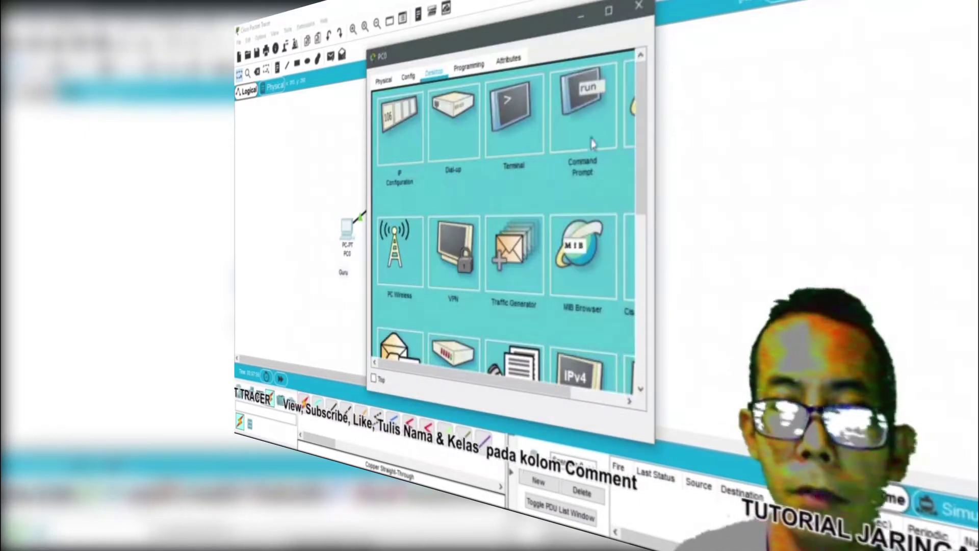
pyautogui.click(562, 144)
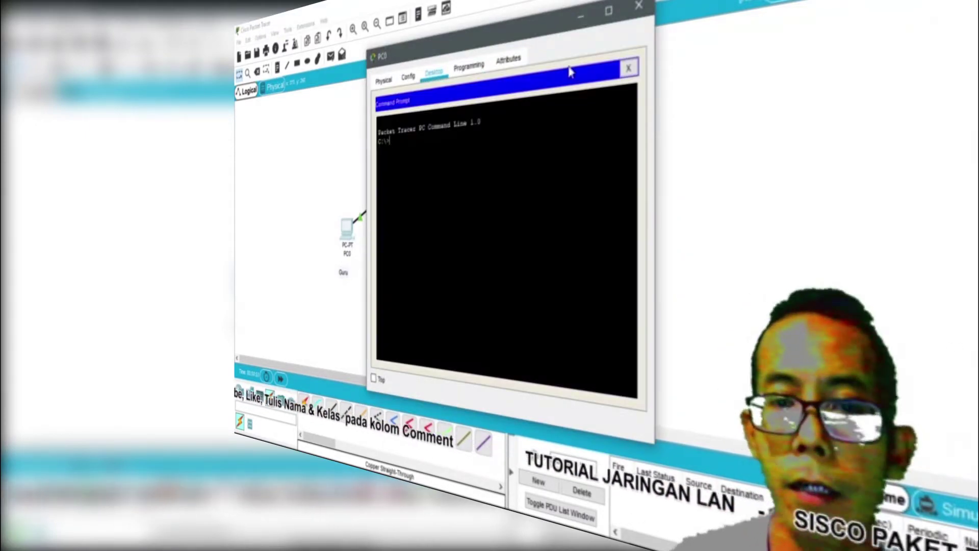
pyautogui.click(609, 11)
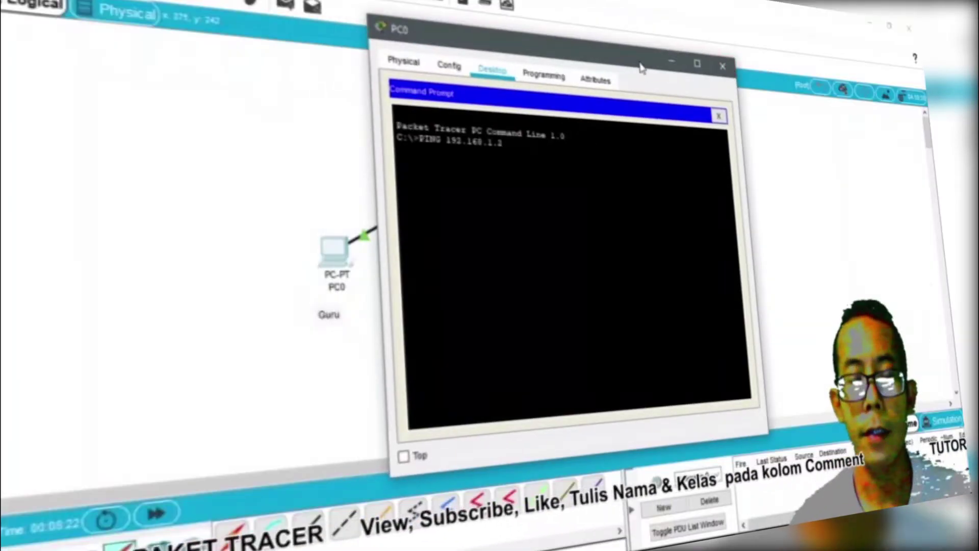
pyautogui.moveTo(641, 68); pyautogui.dragTo(785, 63)
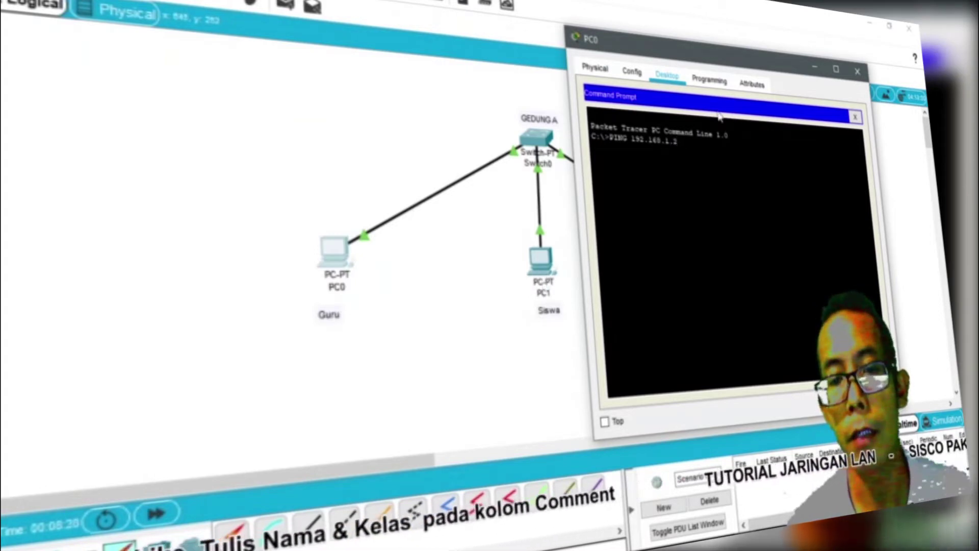
# Step: Ping 192.168.1.2 and 192.168.1.3 from PC0 and confirm both reply
pyautogui.press('Return')
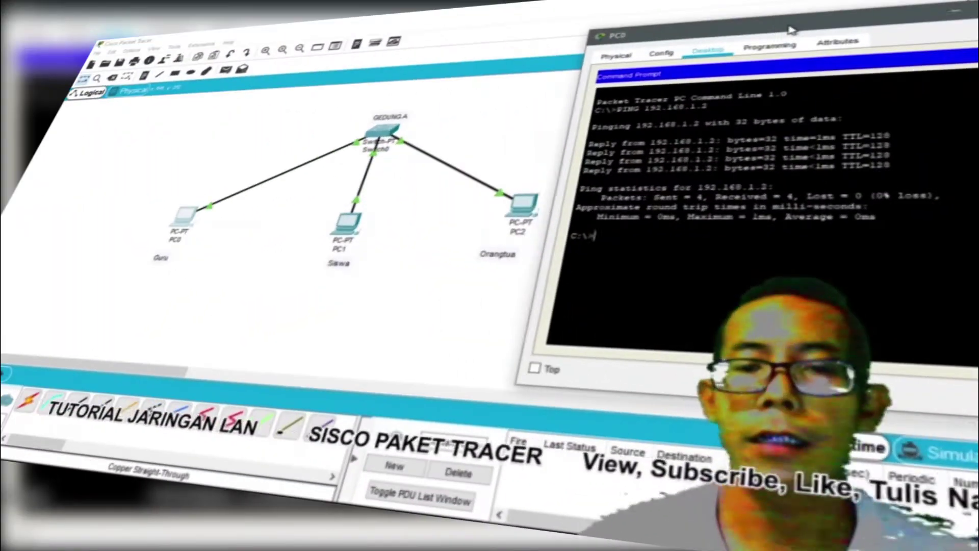
pyautogui.write('PING')
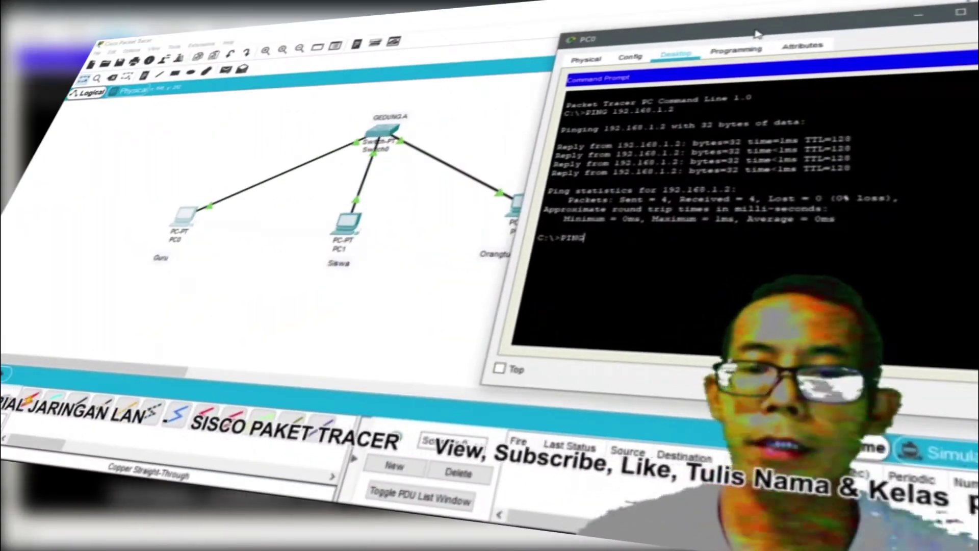
pyautogui.write(' 192.168.1.3')
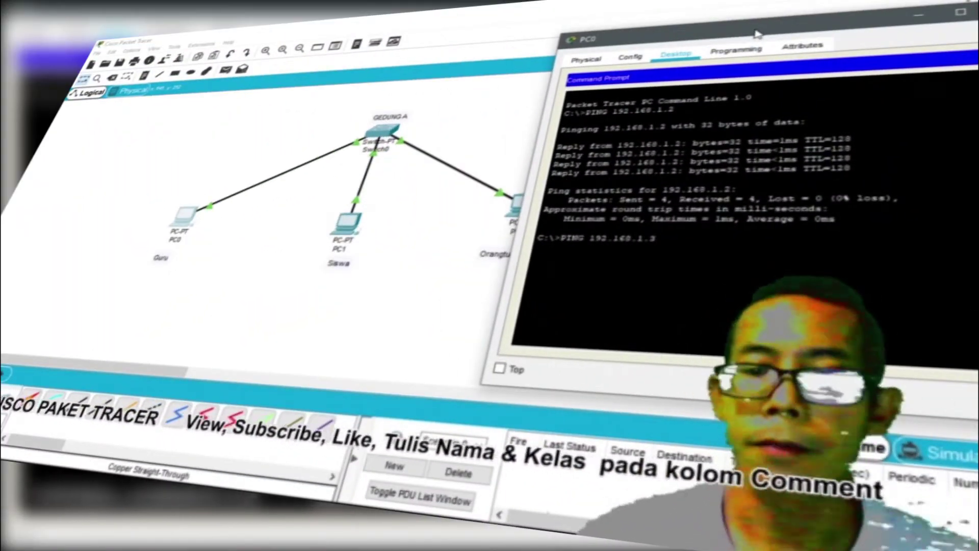
pyautogui.press('Return')
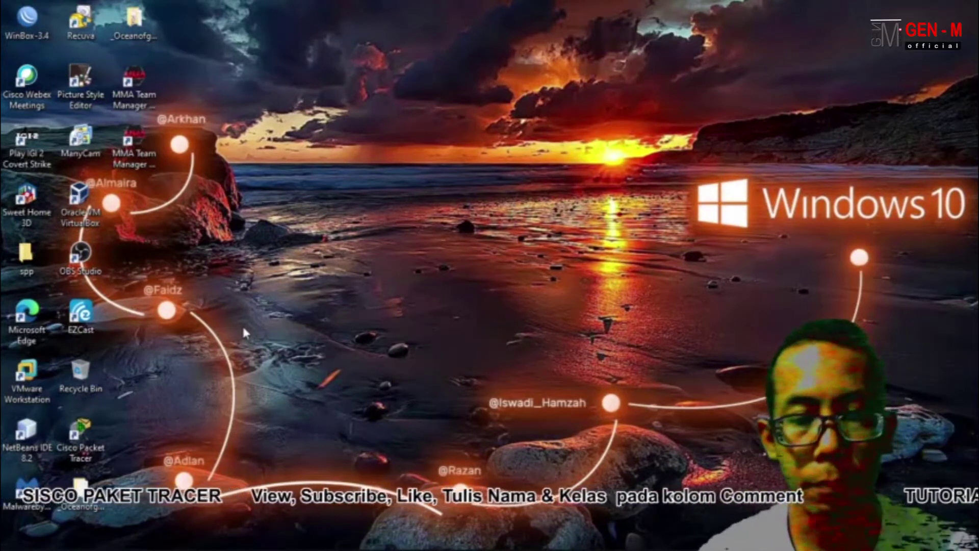
# Step: Launch Cisco Packet Tracer from its desktop shortcut and wait for the empty logical workspace
pyautogui.doubleClick(85, 436)
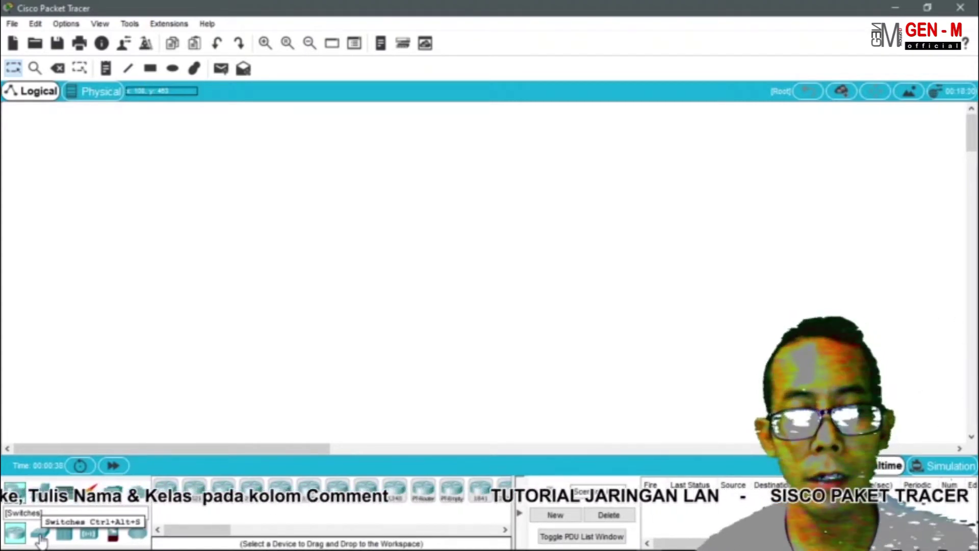
# Step: Place a generic Switch-PT as Switch0 near the top centre, then open and close its window
pyautogui.click(41, 536)
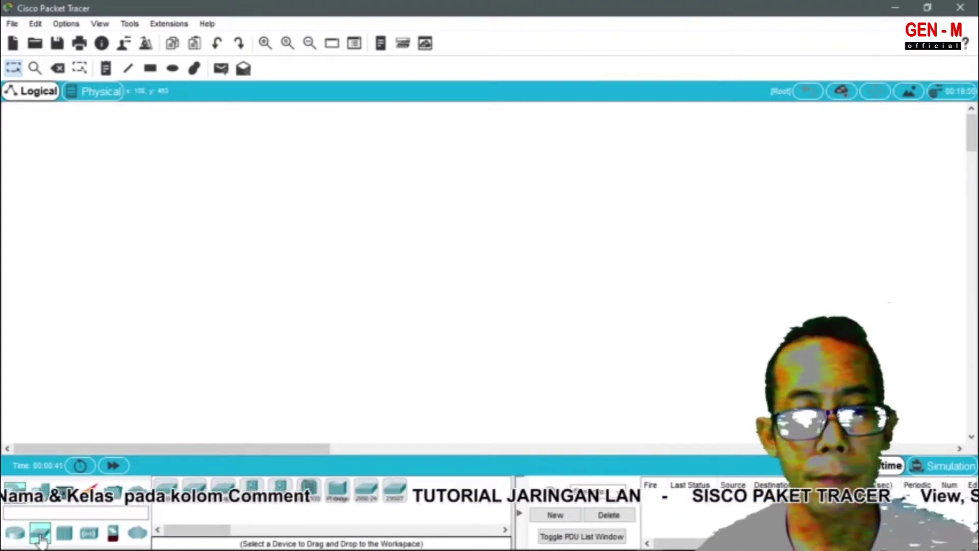
pyautogui.click(194, 489)
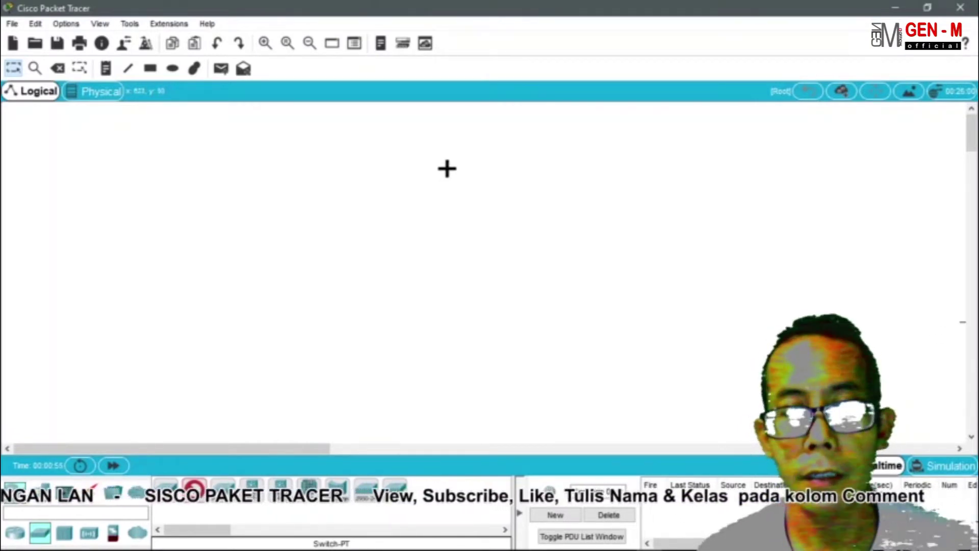
pyautogui.click(446, 169)
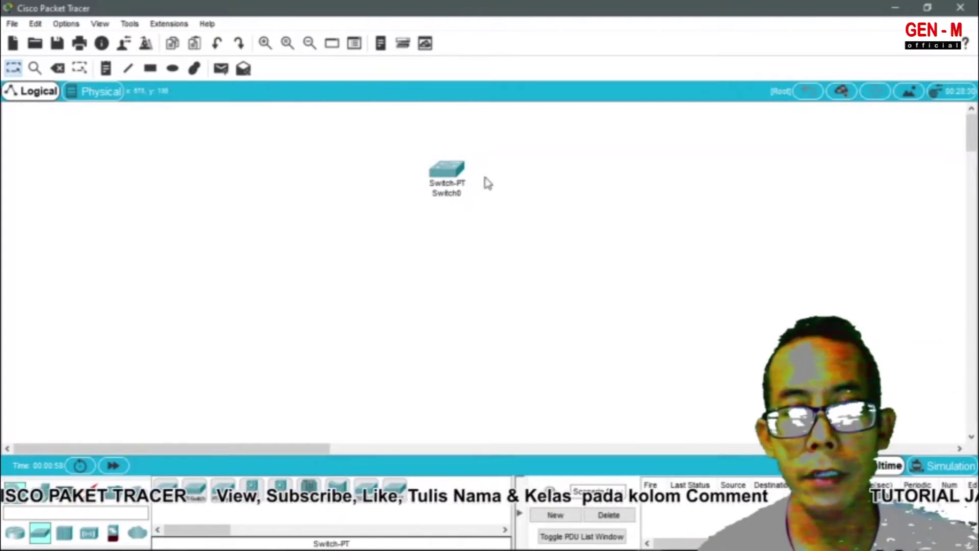
pyautogui.click(459, 175)
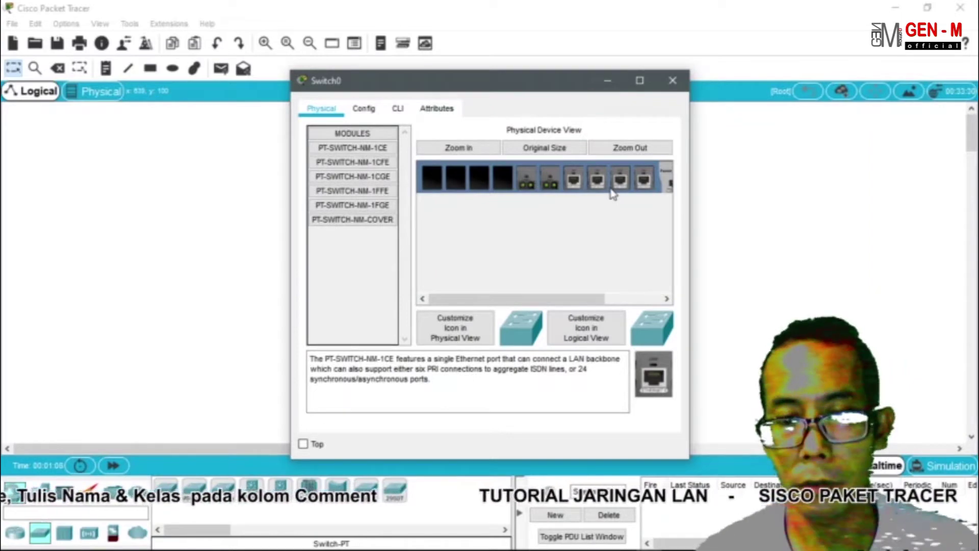
pyautogui.click(672, 88)
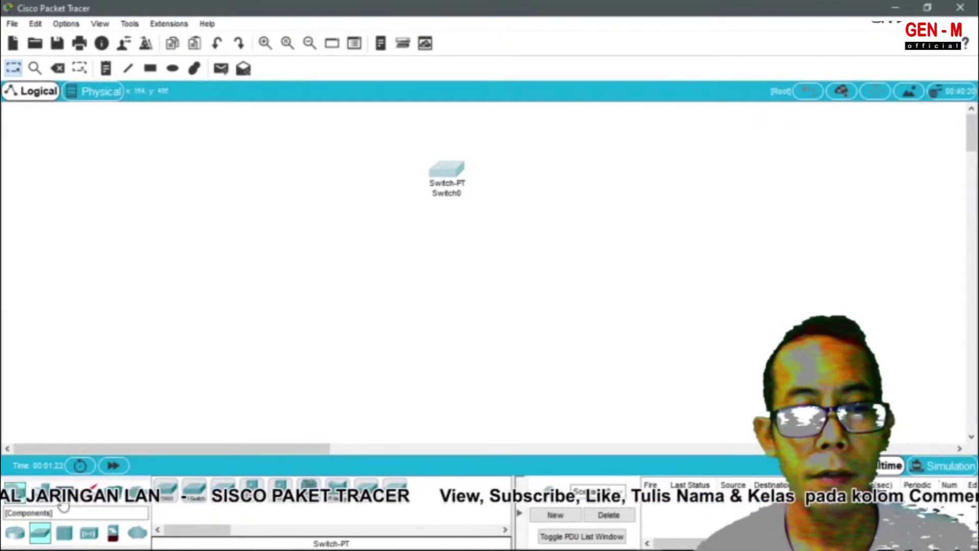
# Step: Place three PC-PT end devices left, centre and right below Switch0
pyautogui.click(42, 493)
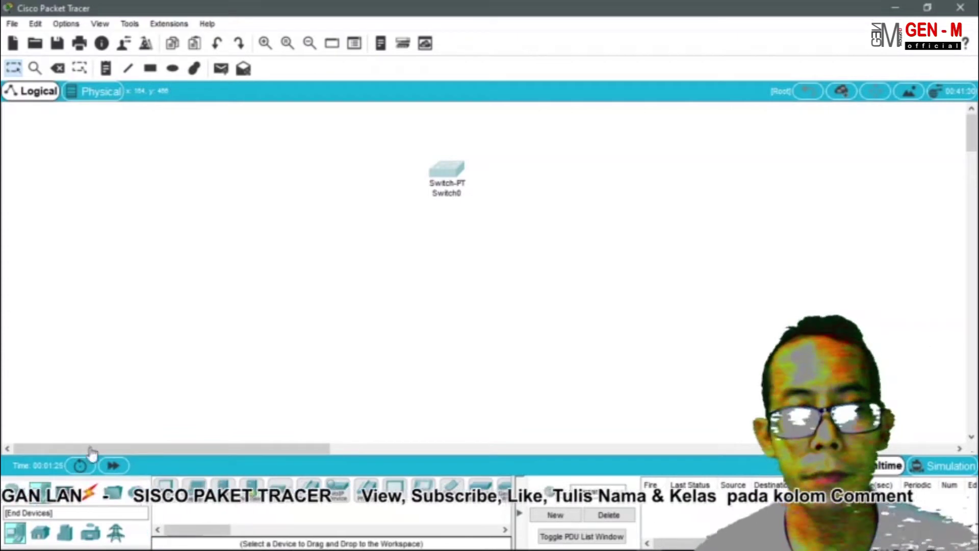
pyautogui.click(172, 503)
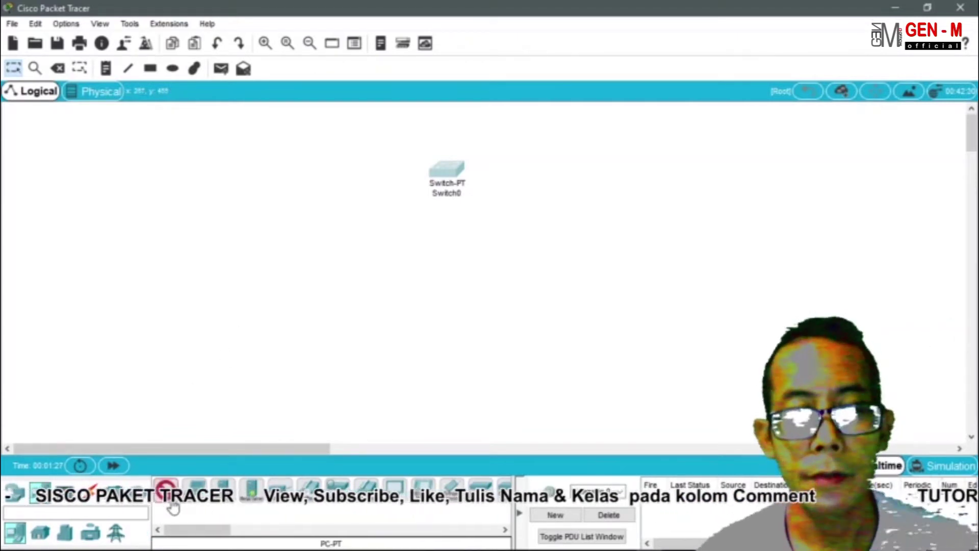
pyautogui.click(255, 273)
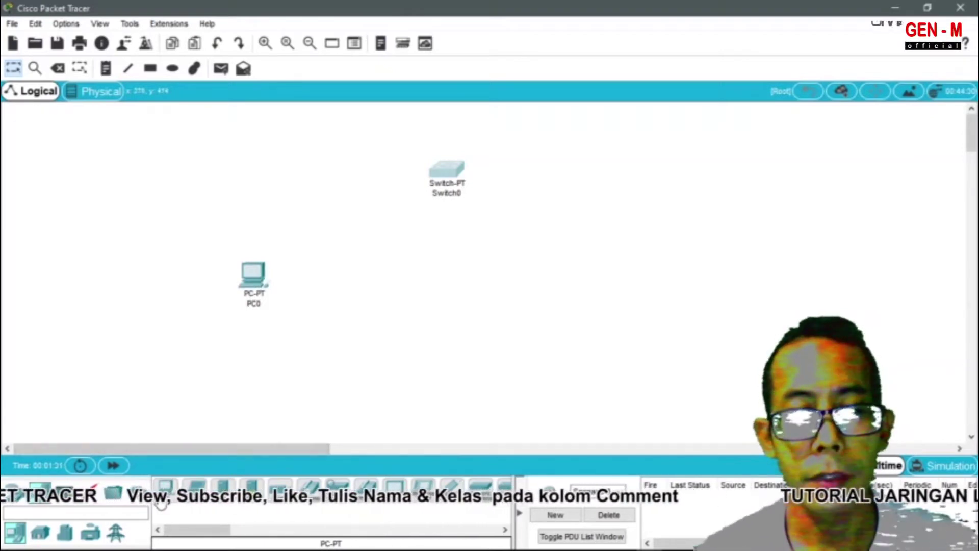
pyautogui.click(162, 502)
pyautogui.click(433, 278)
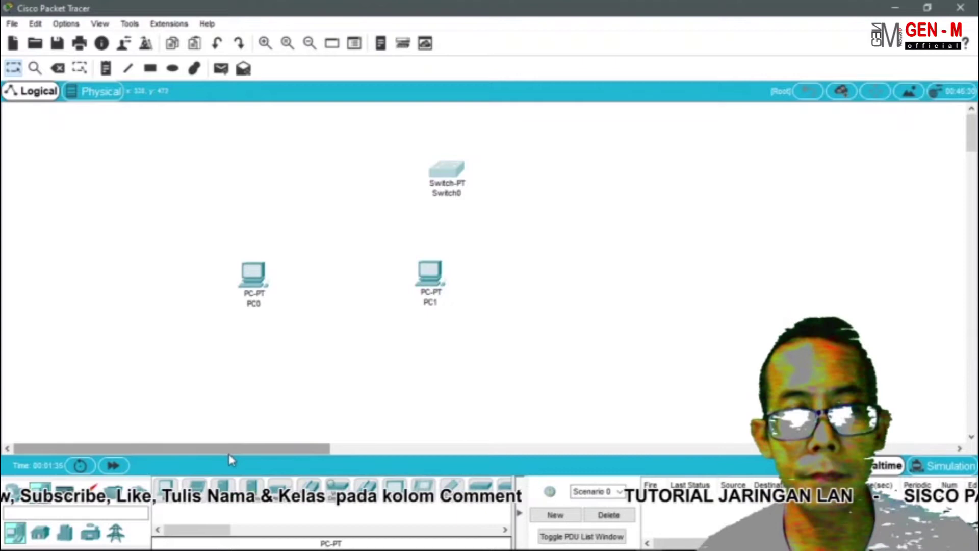
pyautogui.press('XF86AudioRaiseVolume')
pyautogui.press('XF86AudioRaiseVolume')
pyautogui.press('XF86AudioRaiseVolume')
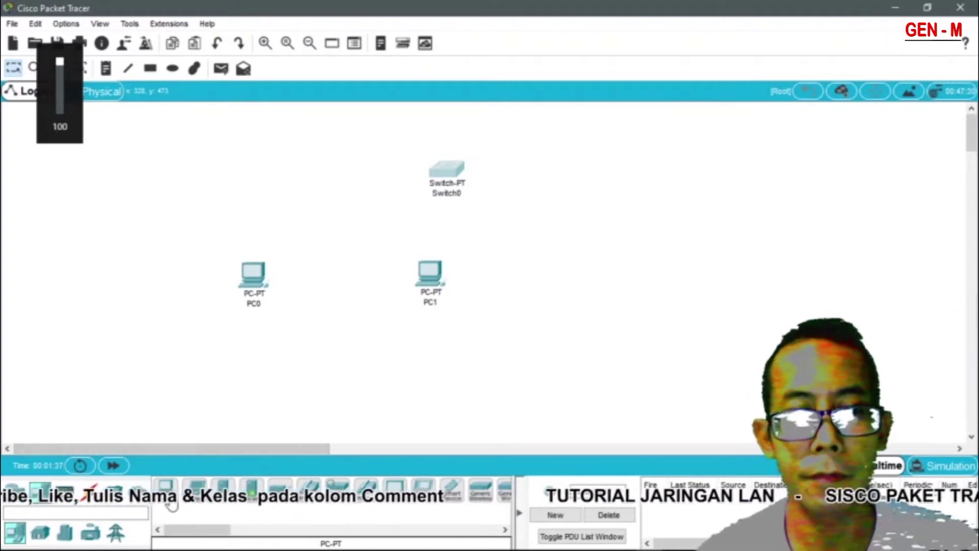
pyautogui.click(167, 499)
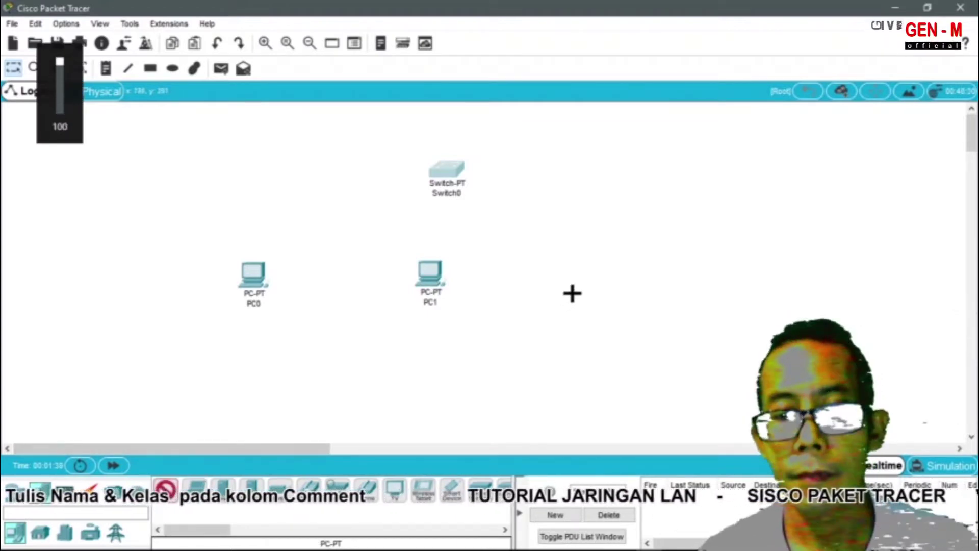
pyautogui.click(595, 270)
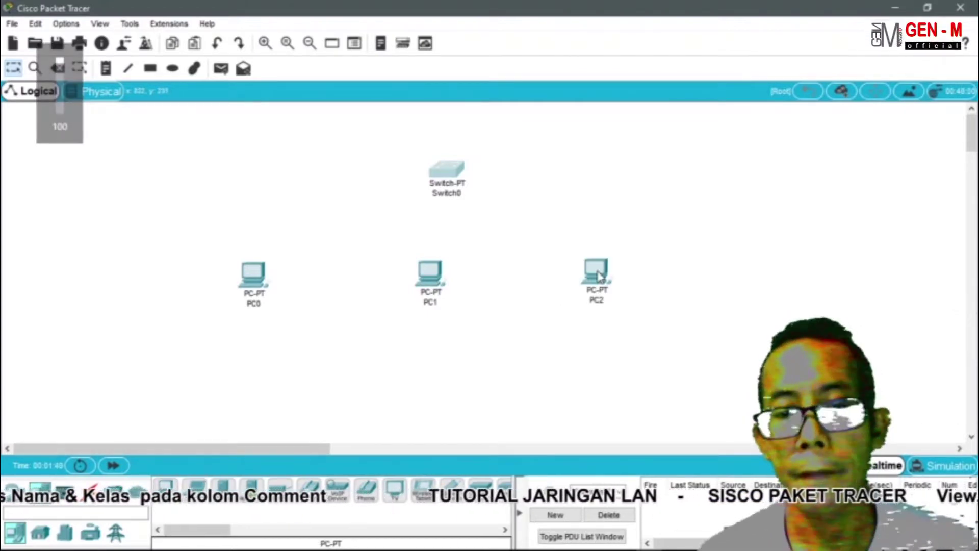
# Step: Connect PC0's FastEthernet0 to Switch0's FastEthernet0/1 with a copper straight-through cable
pyautogui.click(92, 502)
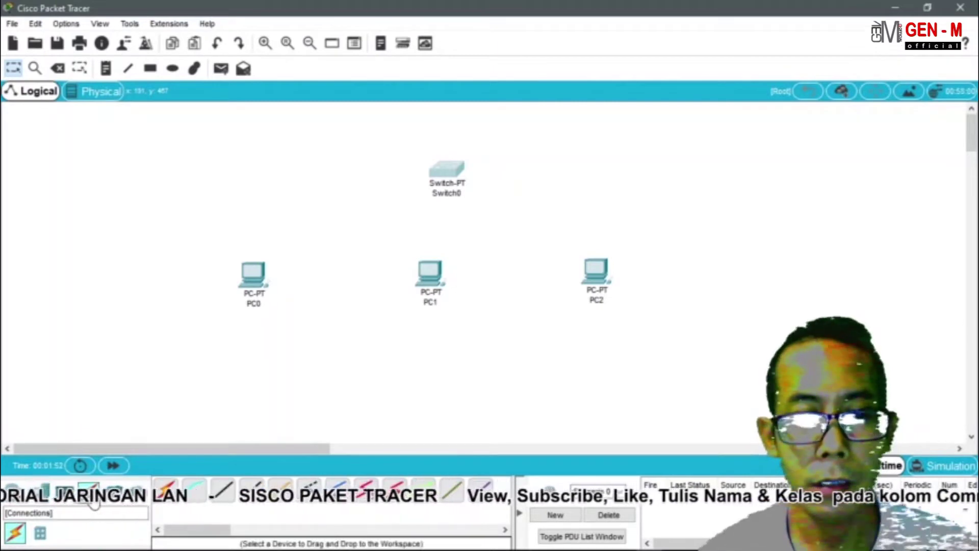
pyautogui.click(224, 500)
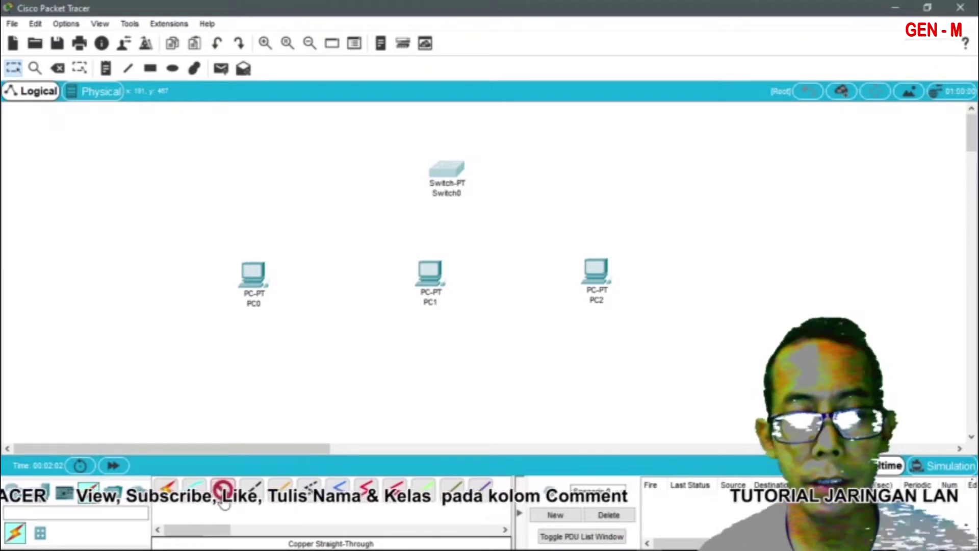
pyautogui.click(260, 280)
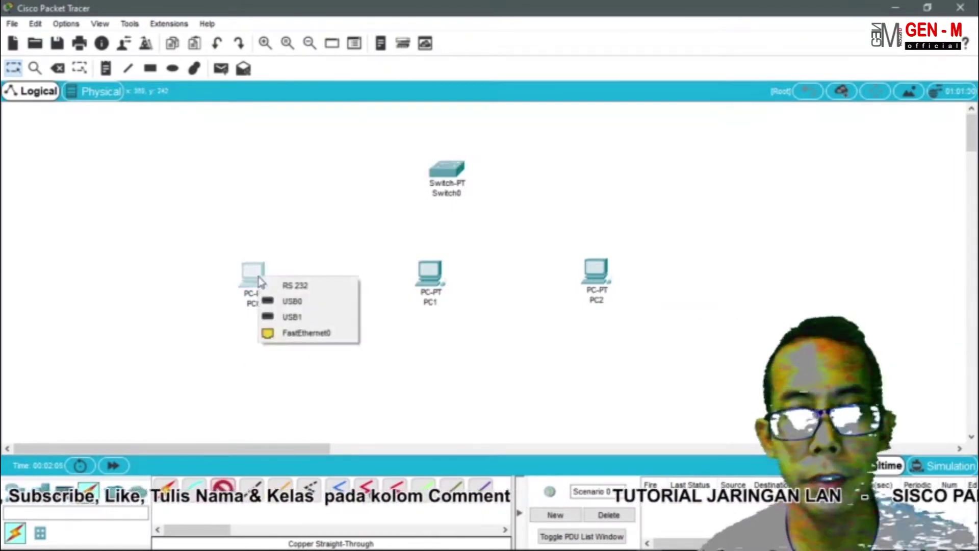
pyautogui.click(282, 335)
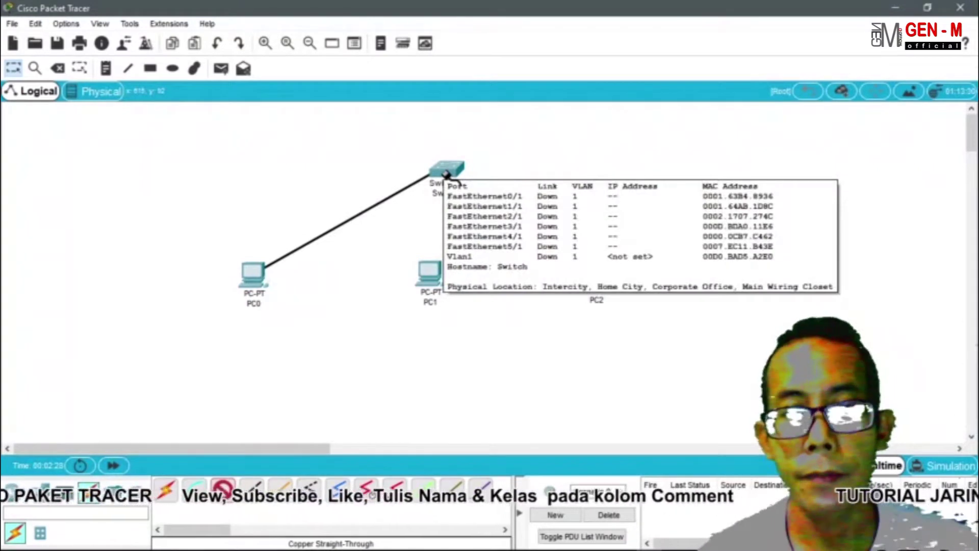
pyautogui.click(445, 174)
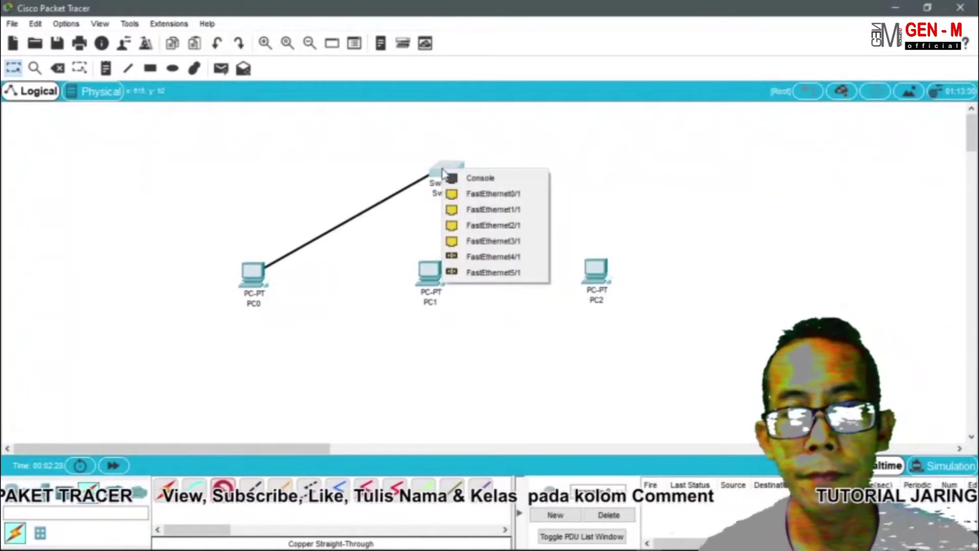
pyautogui.click(468, 196)
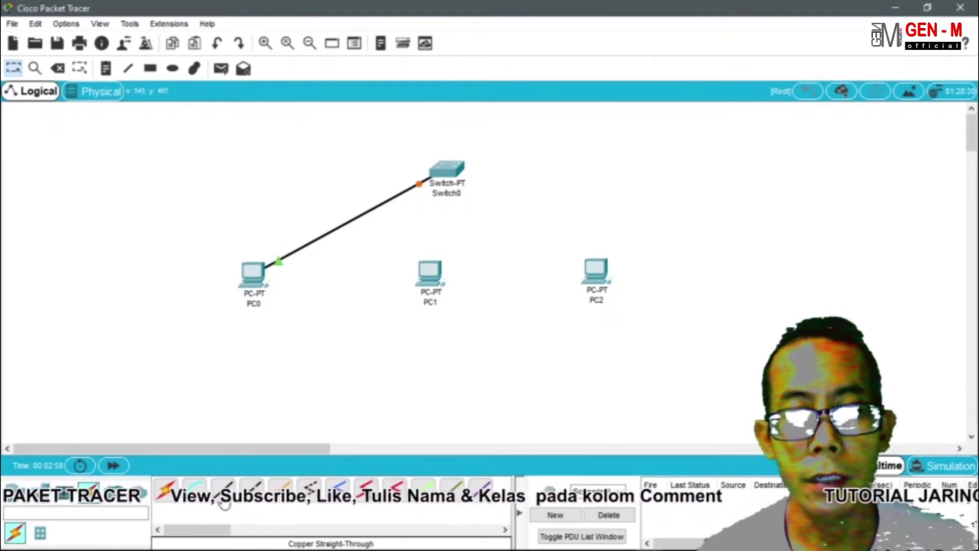
# Step: Connect PC1's FastEthernet0 to Switch0's FastEthernet1/1
pyautogui.click(430, 276)
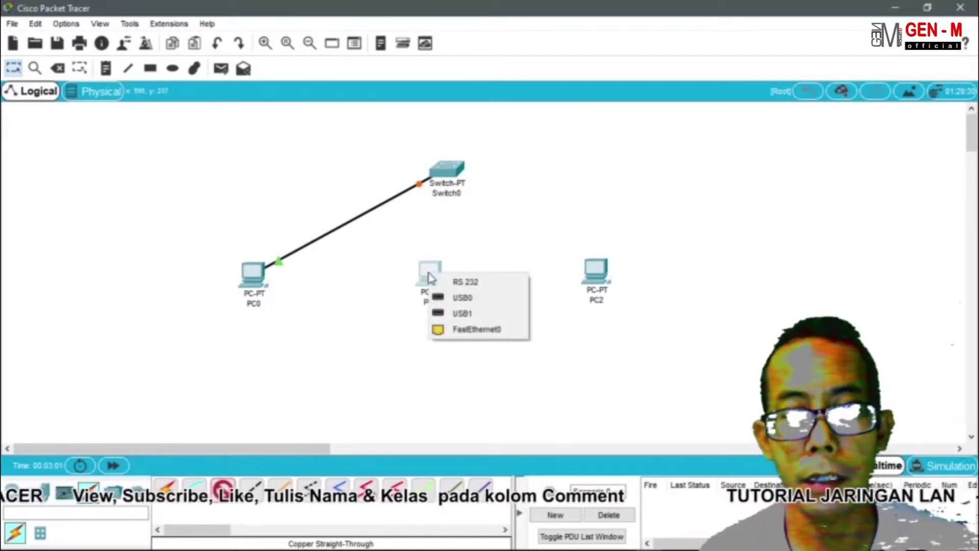
pyautogui.click(449, 330)
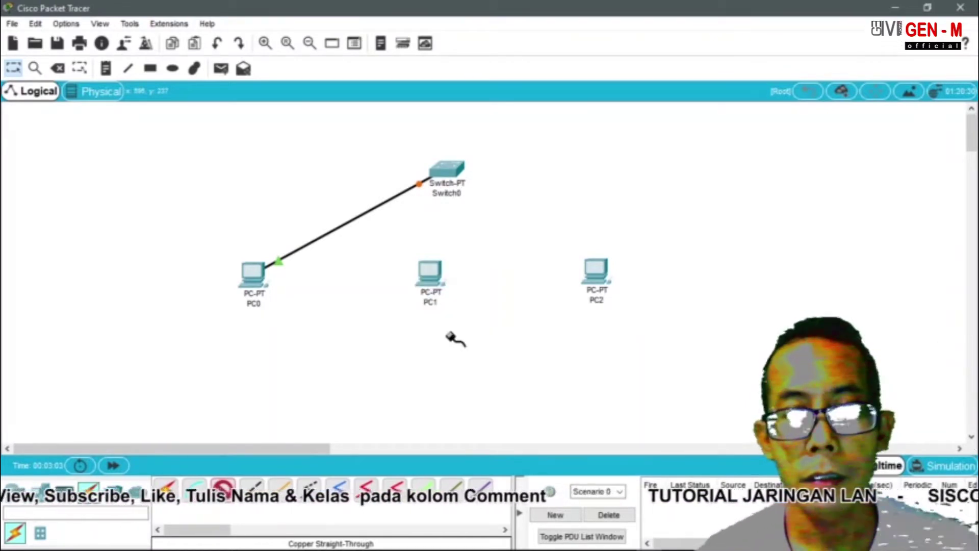
pyautogui.click(453, 176)
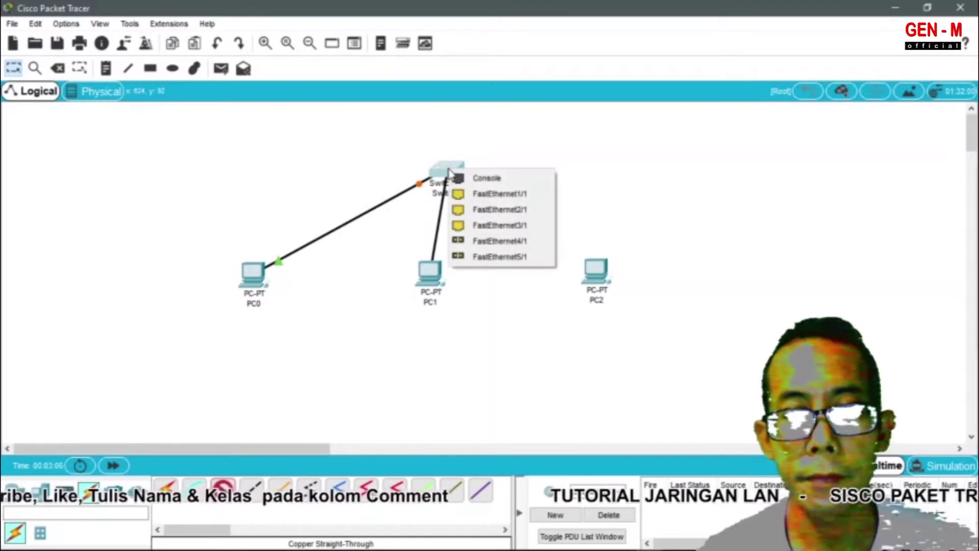
pyautogui.click(468, 195)
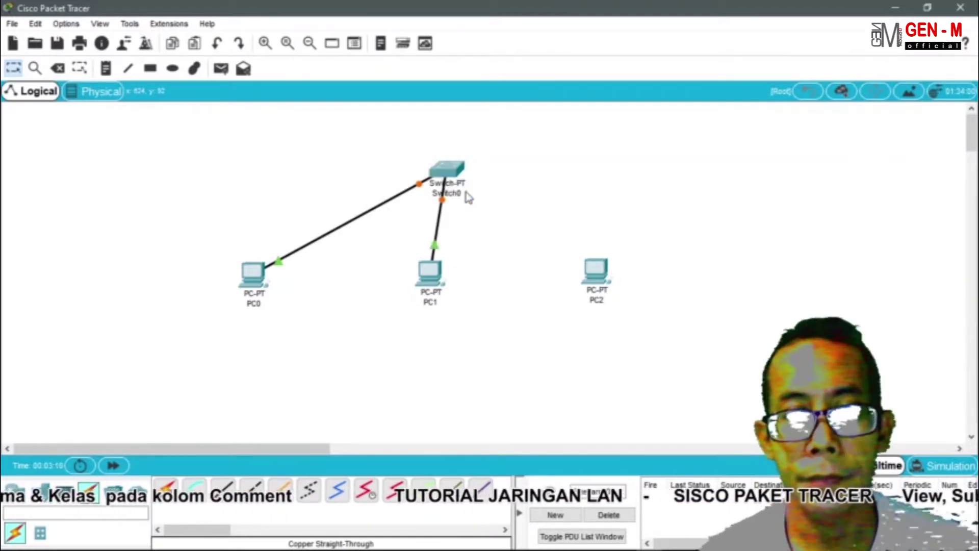
# Step: Connect PC2's FastEthernet0 to Switch0's FastEthernet2/1 with another copper straight-through cable
pyautogui.click(226, 494)
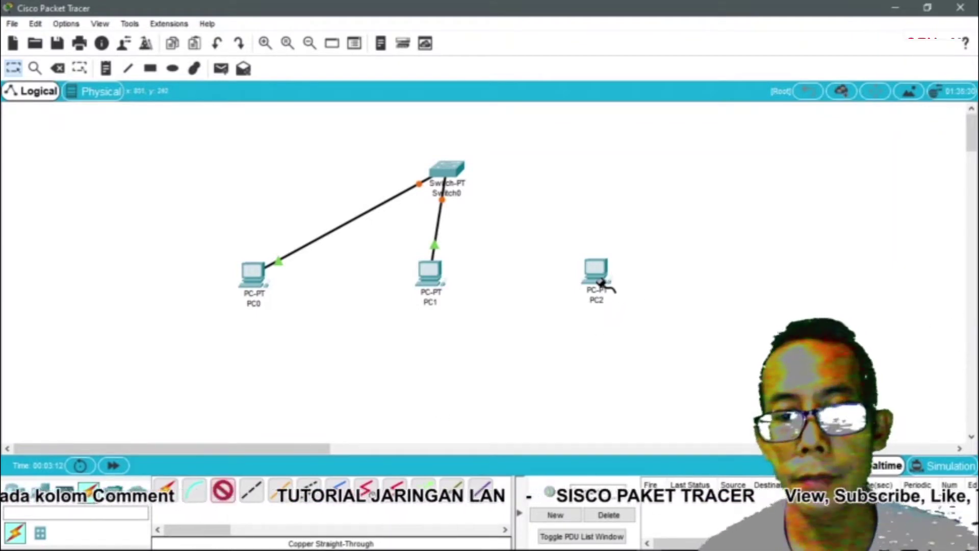
pyautogui.click(600, 282)
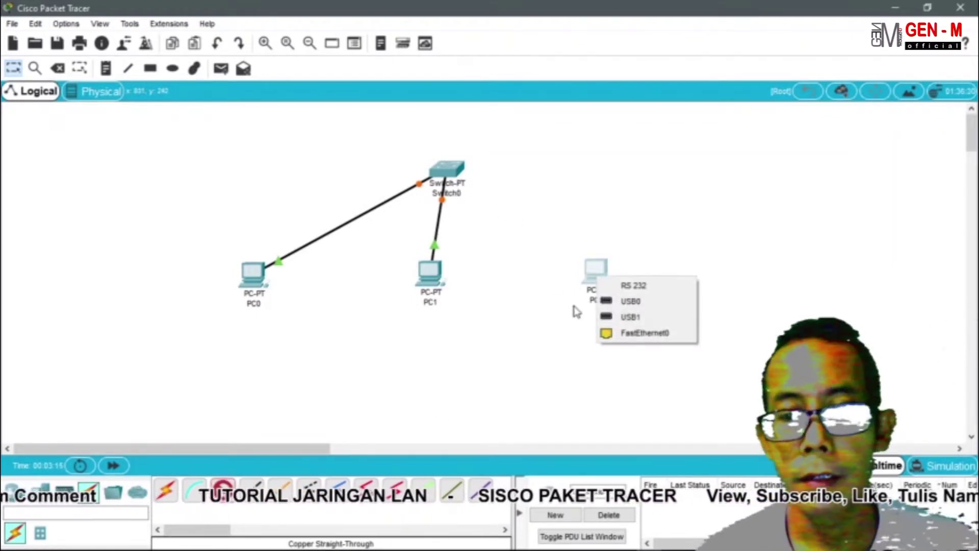
pyautogui.click(624, 333)
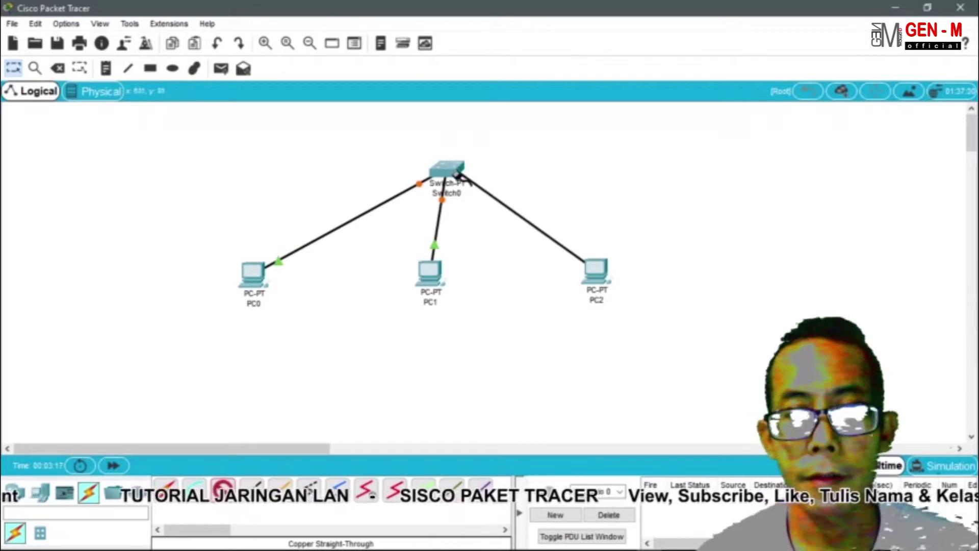
pyautogui.click(457, 176)
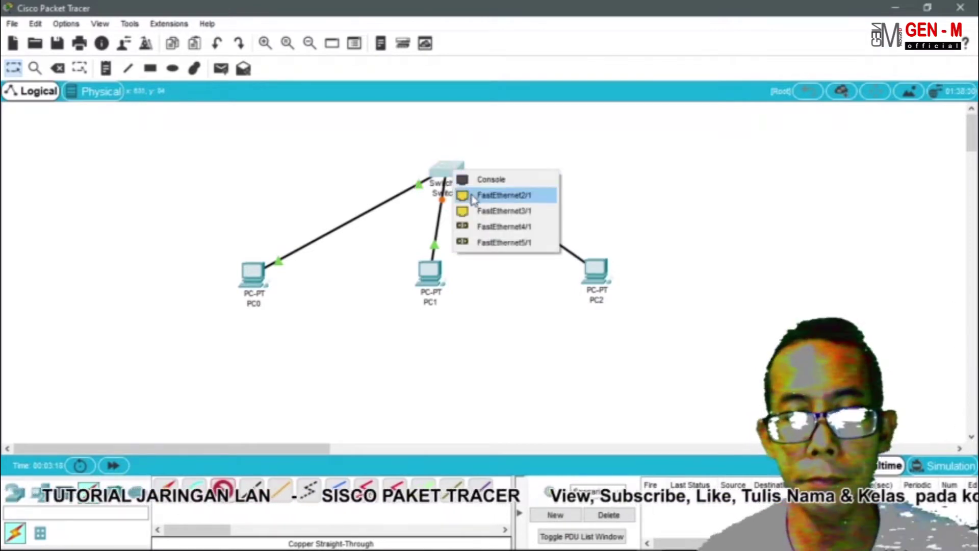
pyautogui.click(502, 195)
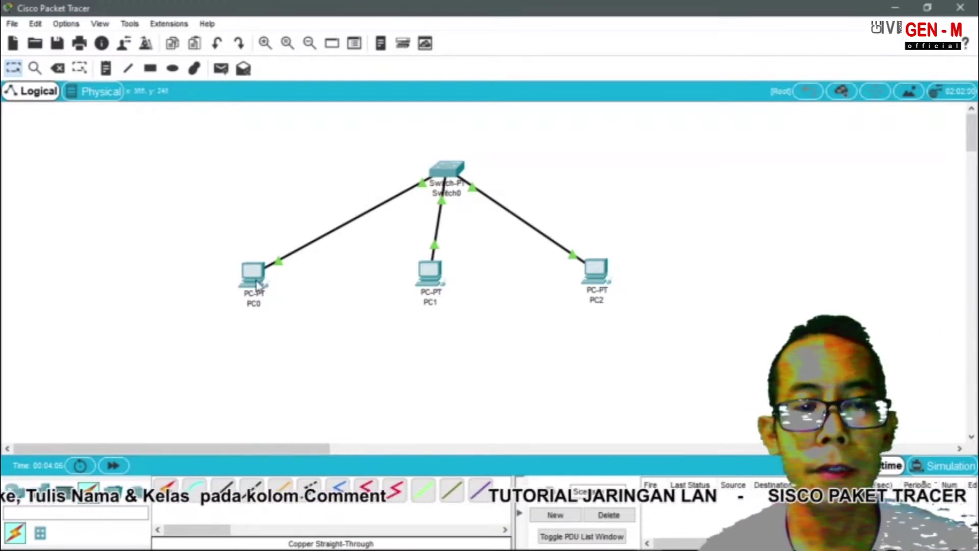
# Step: Wait until the link lights on the PC0, PC1 and PC2 cables all show green
pyautogui.moveTo(256, 282)
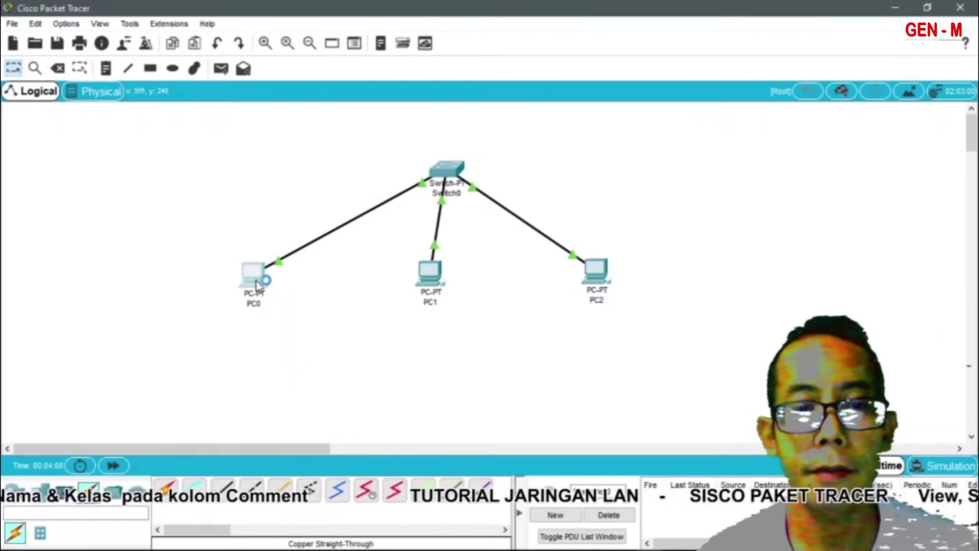
# Step: Open PC0's window, go to its Desktop applications, and open IP Configuration
pyautogui.click(256, 283)
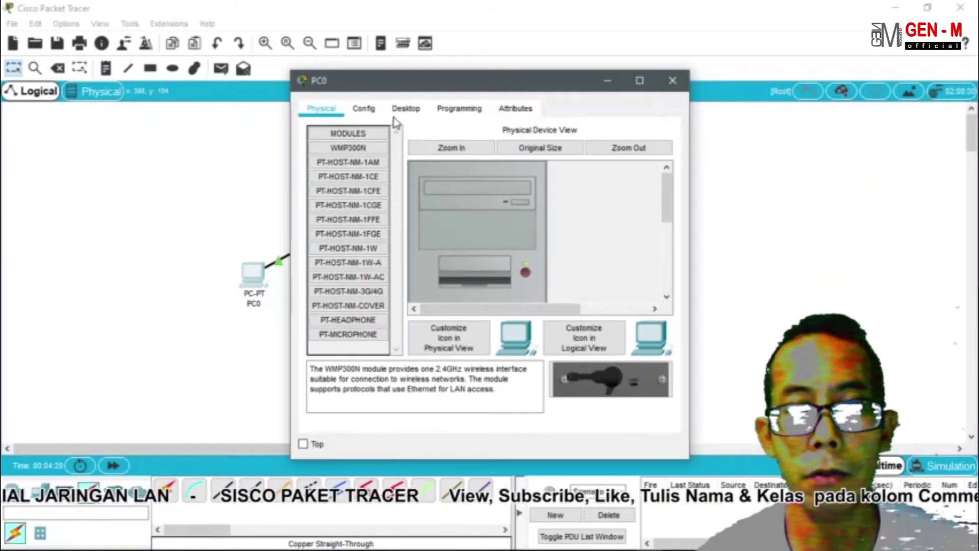
pyautogui.click(406, 113)
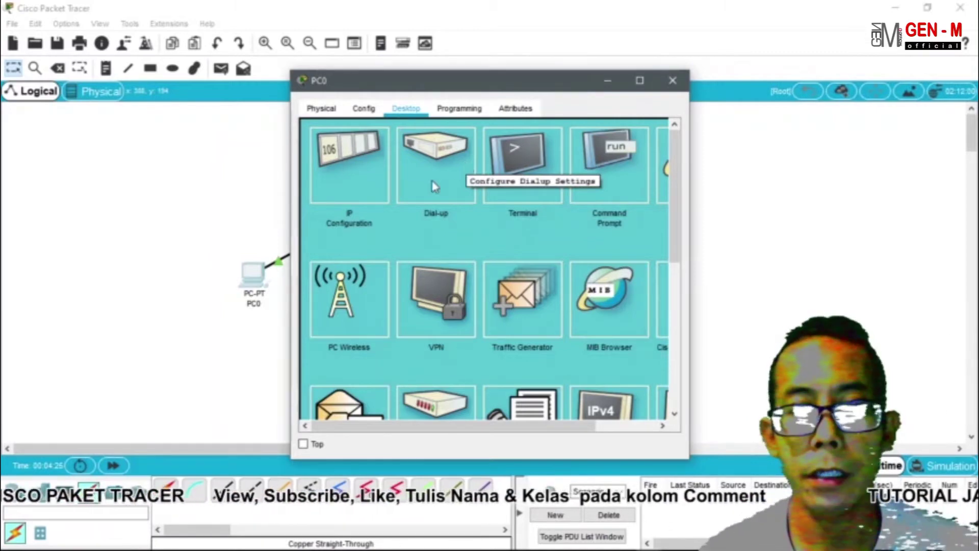
pyautogui.click(363, 188)
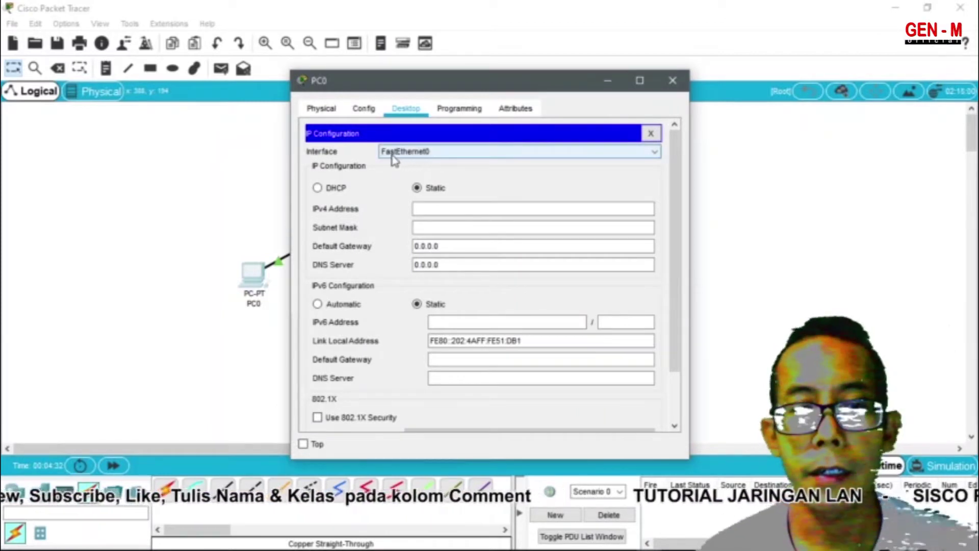
# Step: Keep FastEthernet0 as the interface in PC0's IP Configuration, with Static selected
pyautogui.click(393, 155)
pyautogui.click(392, 160)
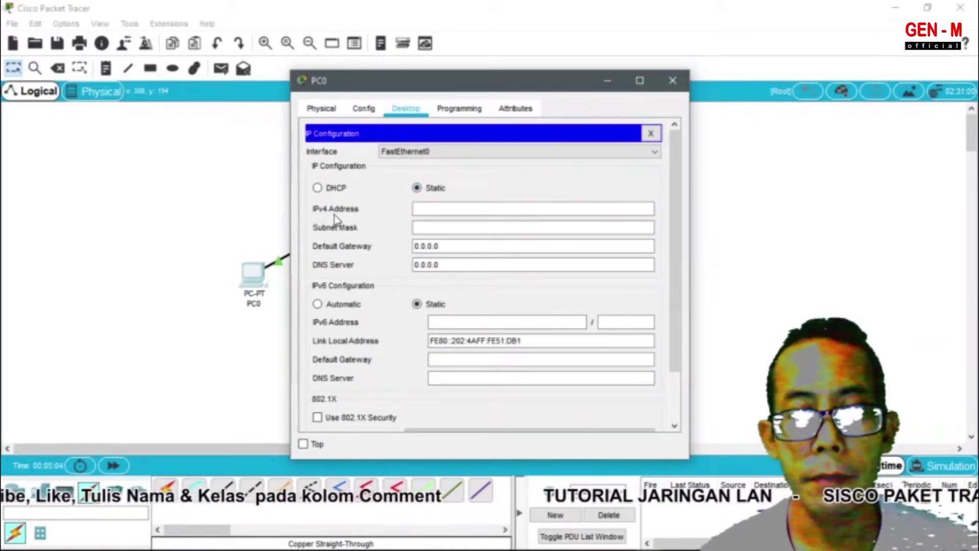
# Step: Enter 192.168.1.1 as PC0's IPv4 address, let mask 255.255.255.0 fill, then close the window
pyautogui.click(422, 212)
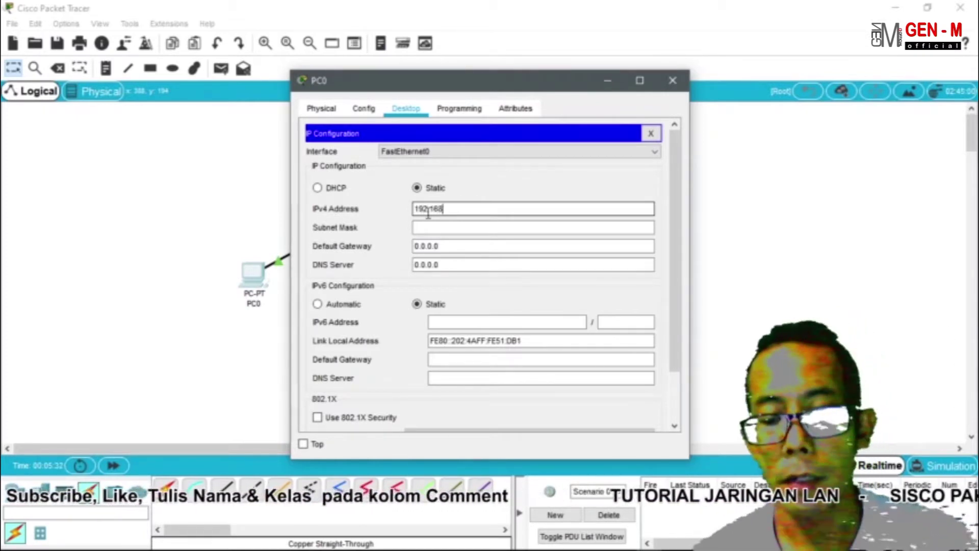
pyautogui.write('.1.1')
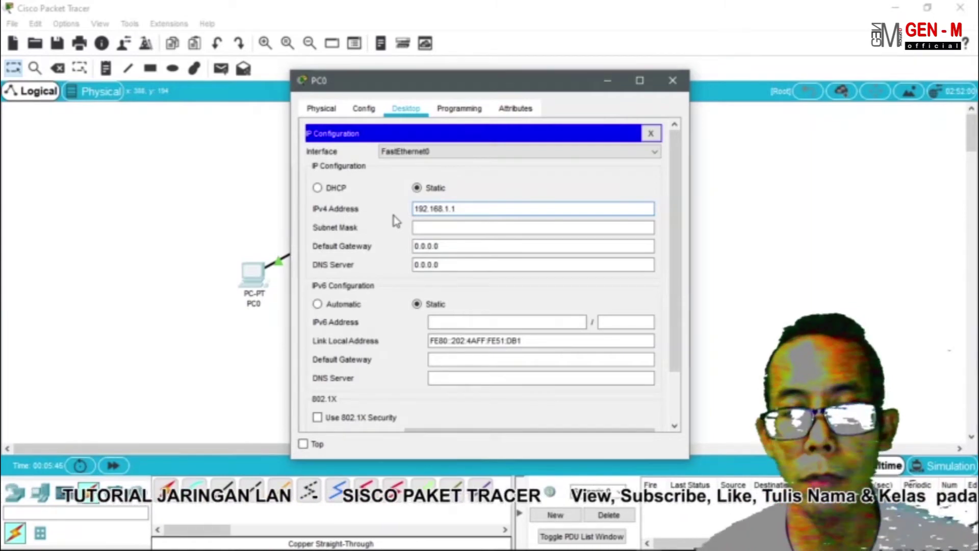
pyautogui.press('Tab')
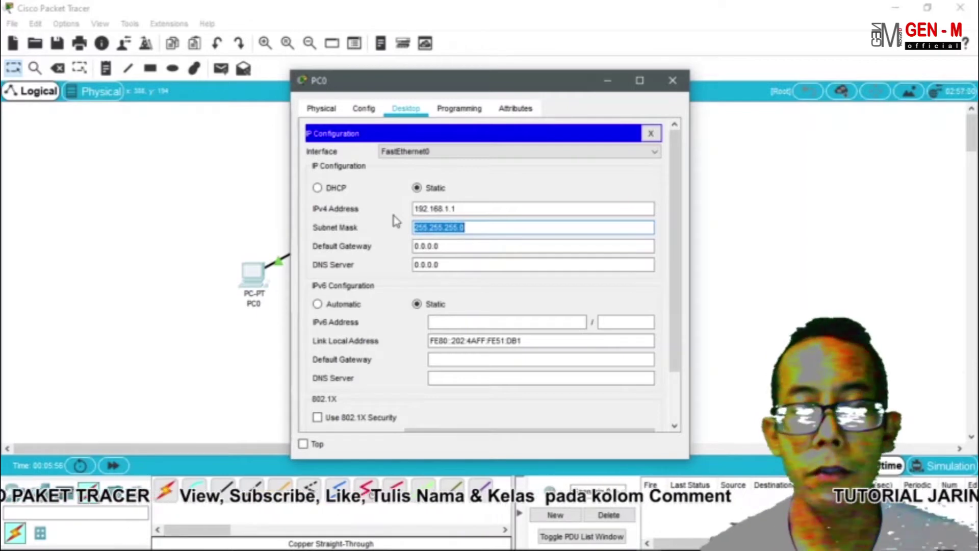
pyautogui.click(672, 80)
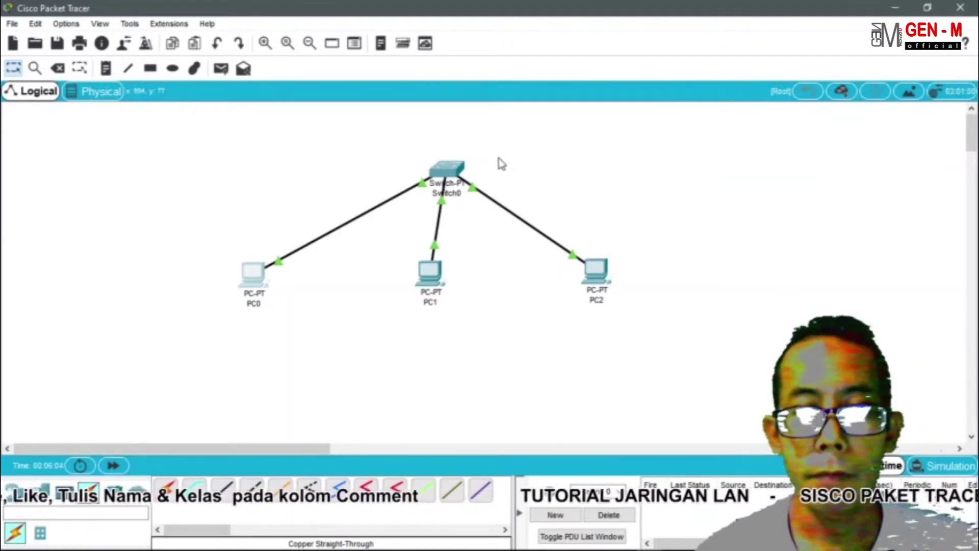
# Step: In PC1's IP Configuration, set IPv4 192.168.1.2 with mask 255.255.255.0, then close its window
pyautogui.click(432, 276)
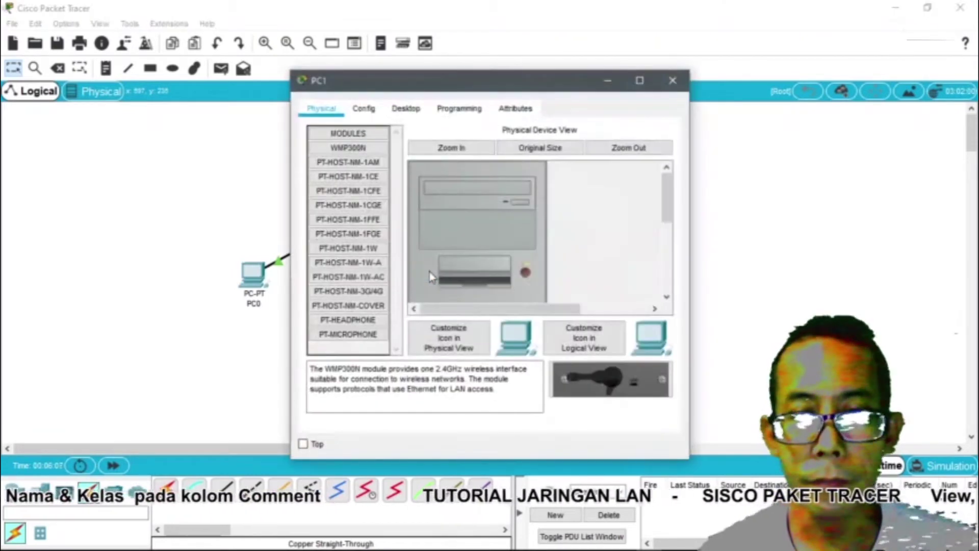
pyautogui.click(410, 111)
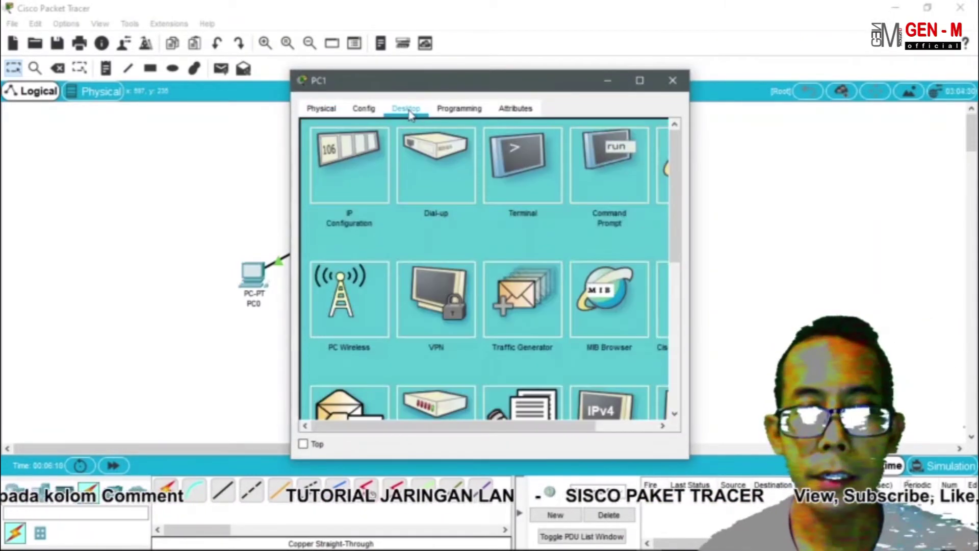
pyautogui.click(345, 163)
pyautogui.click(424, 207)
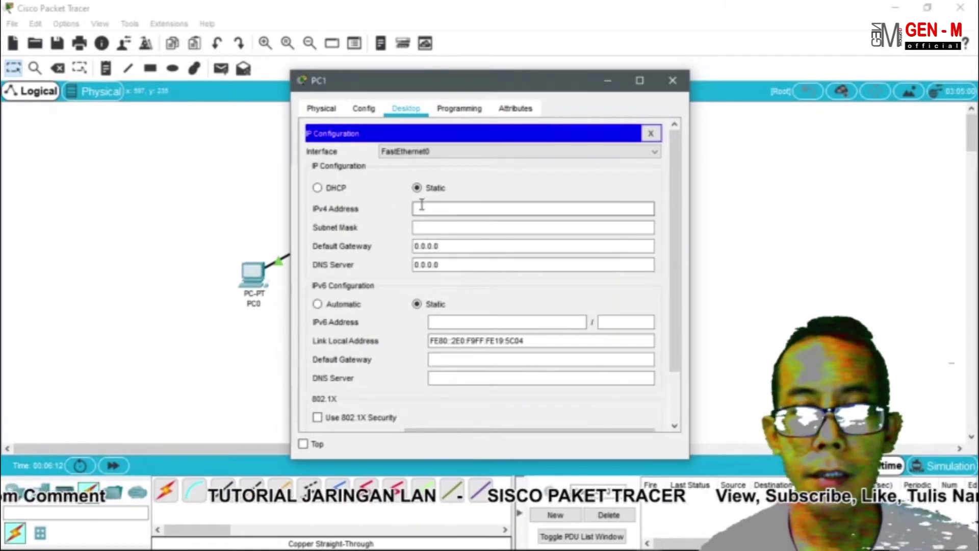
pyautogui.write('192')
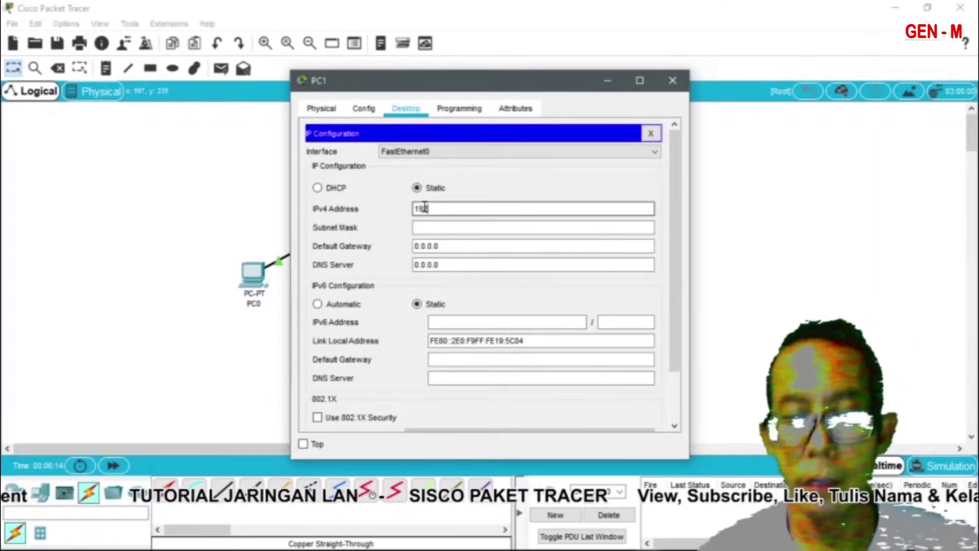
pyautogui.write('.168.1.2')
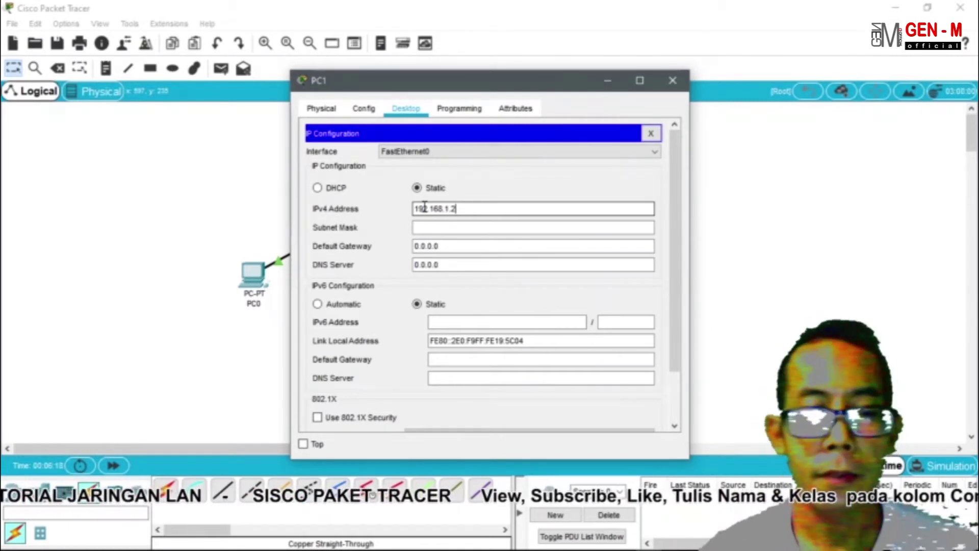
pyautogui.press('Tab')
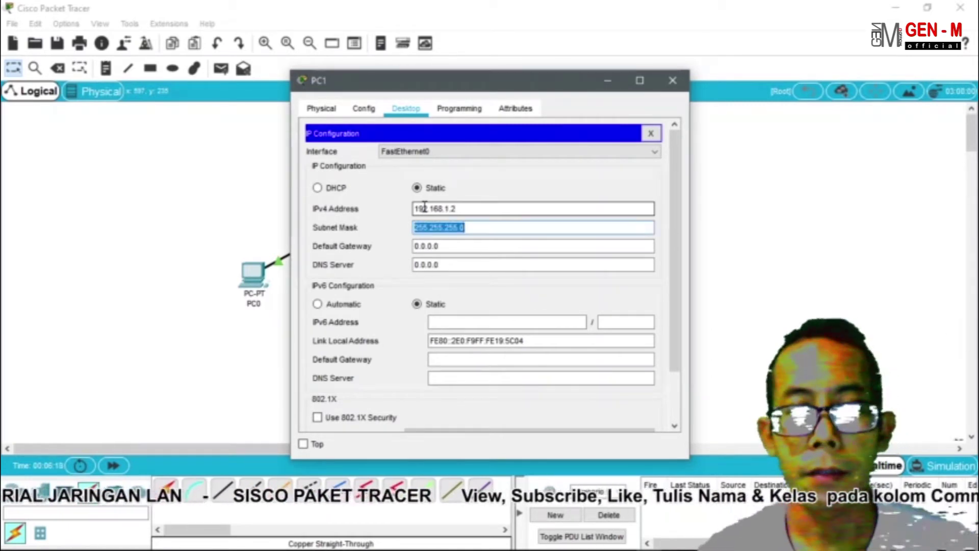
pyautogui.click(673, 81)
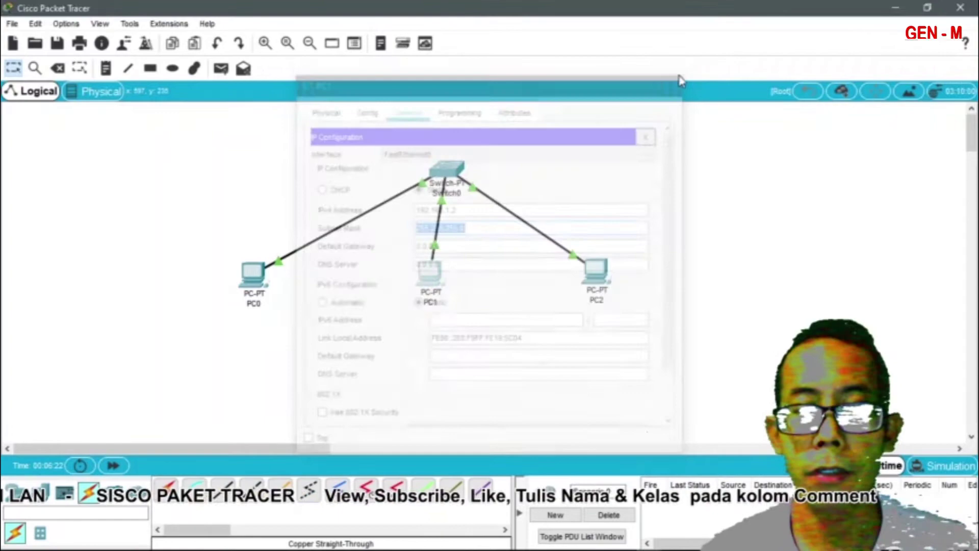
# Step: Give PC2 the static IPv4 address 192.168.1.3 with mask 255.255.255.0, then close its window
pyautogui.click(593, 277)
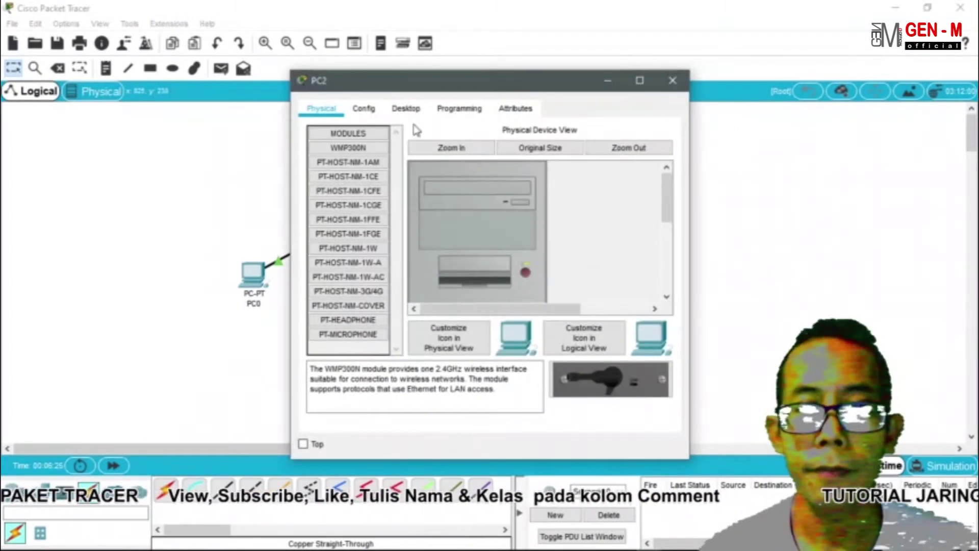
pyautogui.click(408, 109)
pyautogui.click(365, 168)
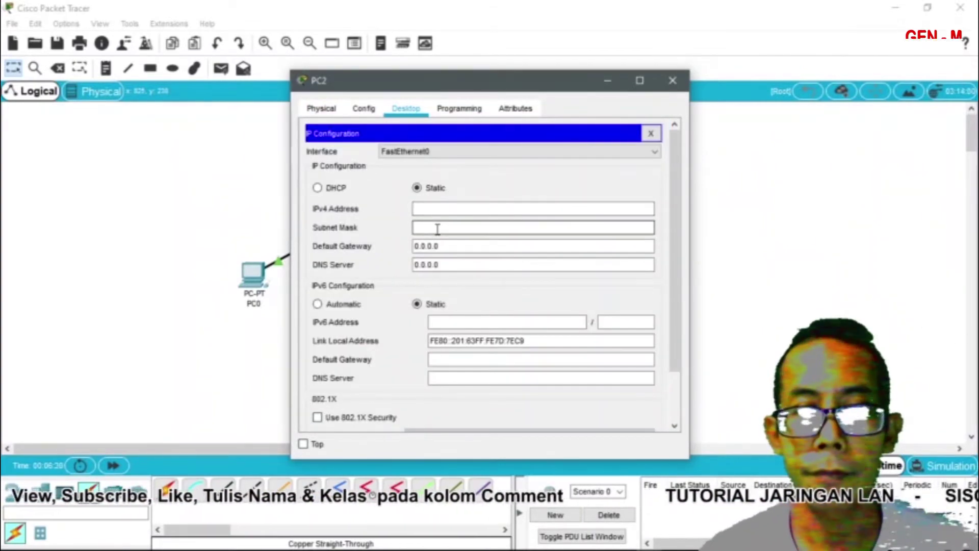
pyautogui.click(436, 212)
pyautogui.write('192')
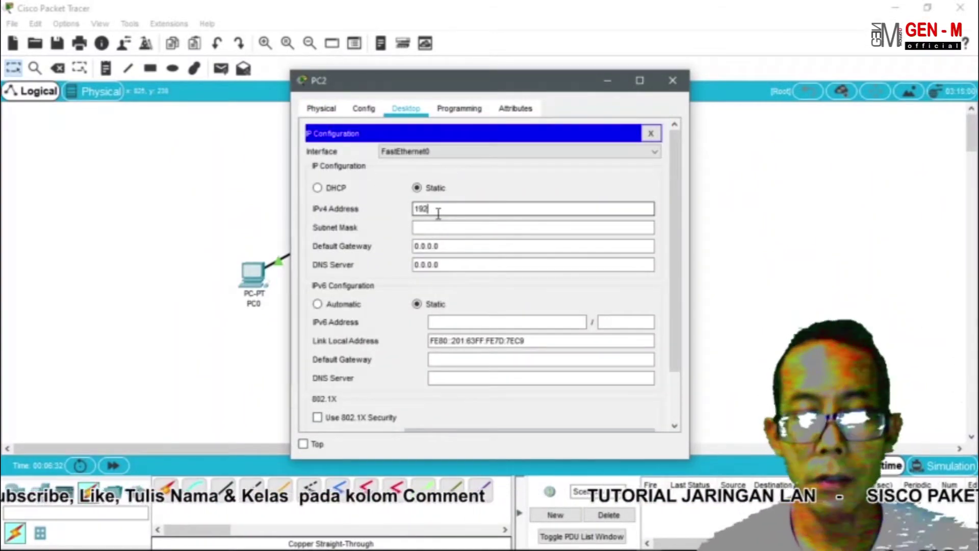
pyautogui.write('.168')
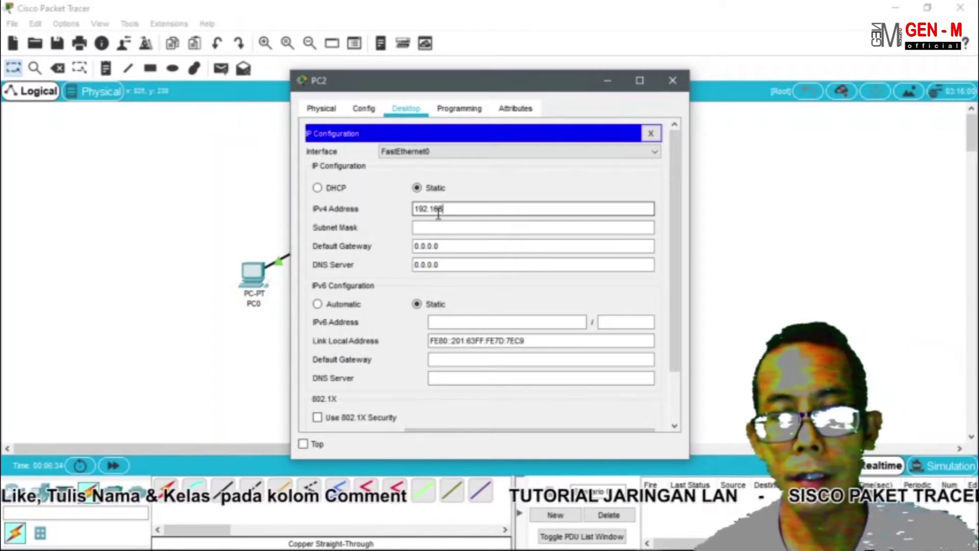
pyautogui.write('.1')
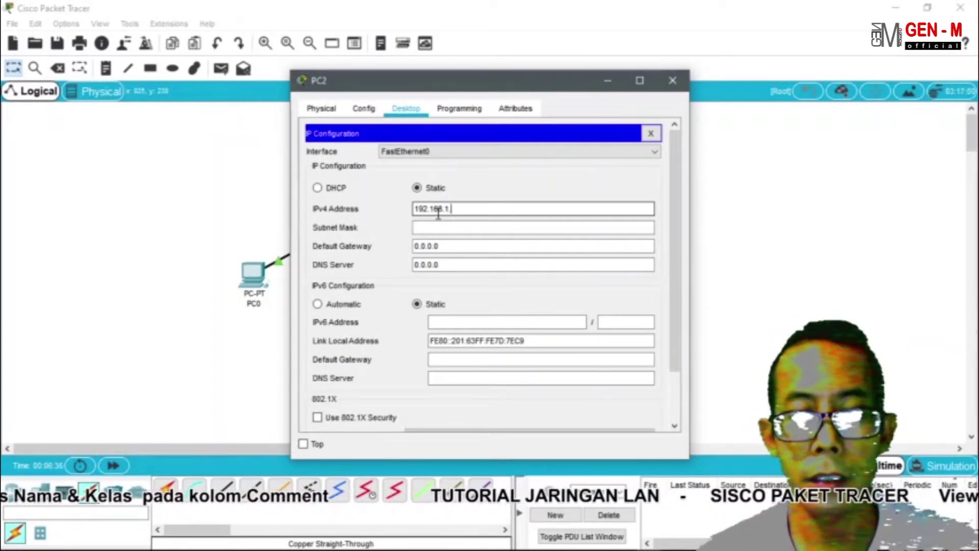
pyautogui.write('.3')
pyautogui.press('Tab')
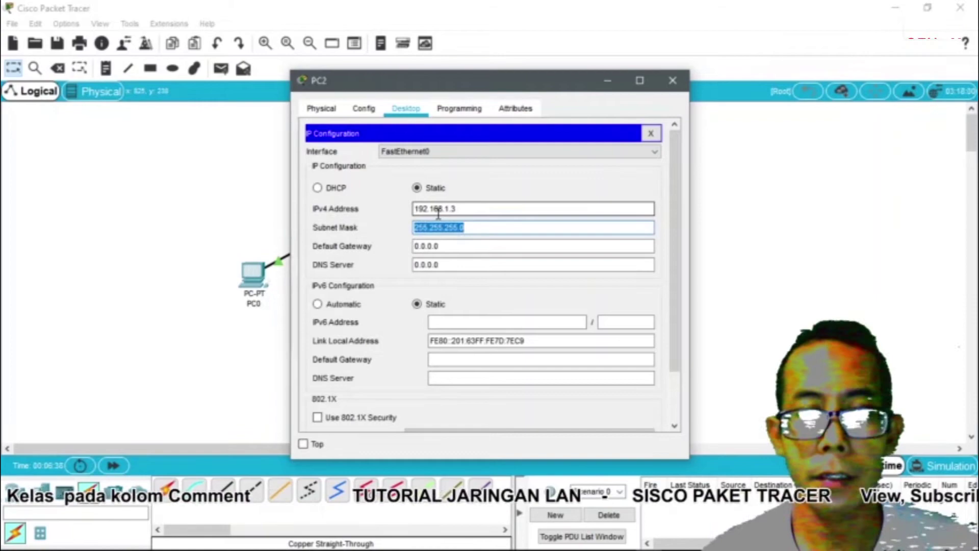
pyautogui.click(672, 80)
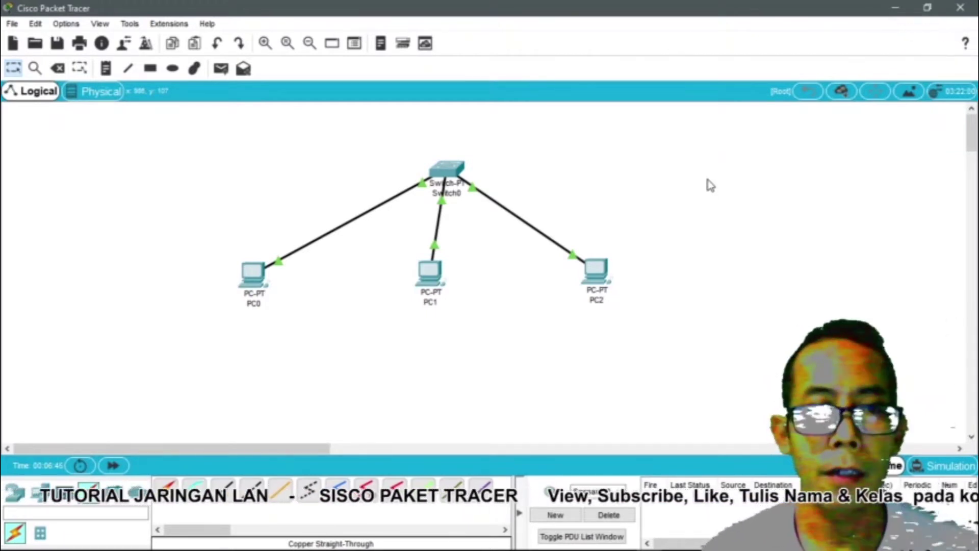
# Step: Place text notes reading Guru under PC0, Siswa under PC1 and Orangtua under PC2
pyautogui.click(109, 74)
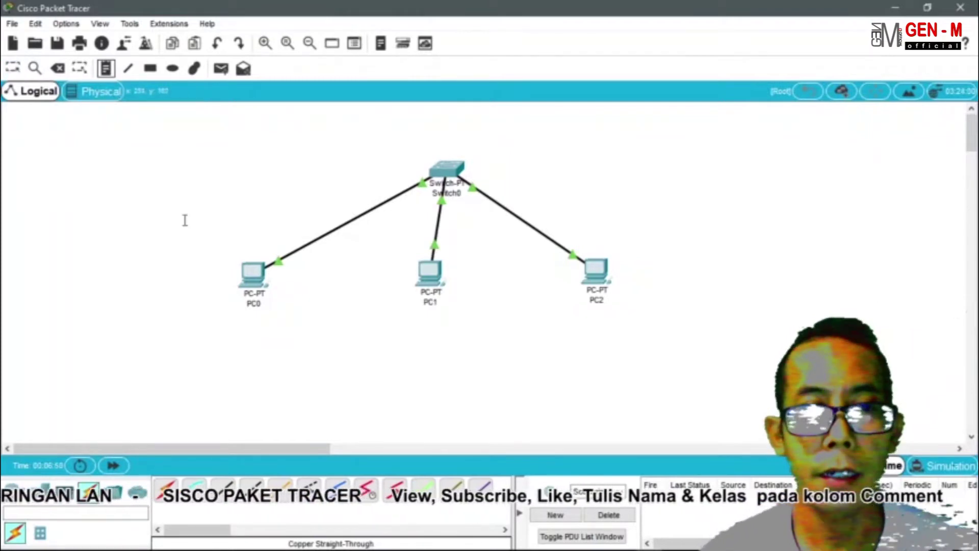
pyautogui.click(236, 318)
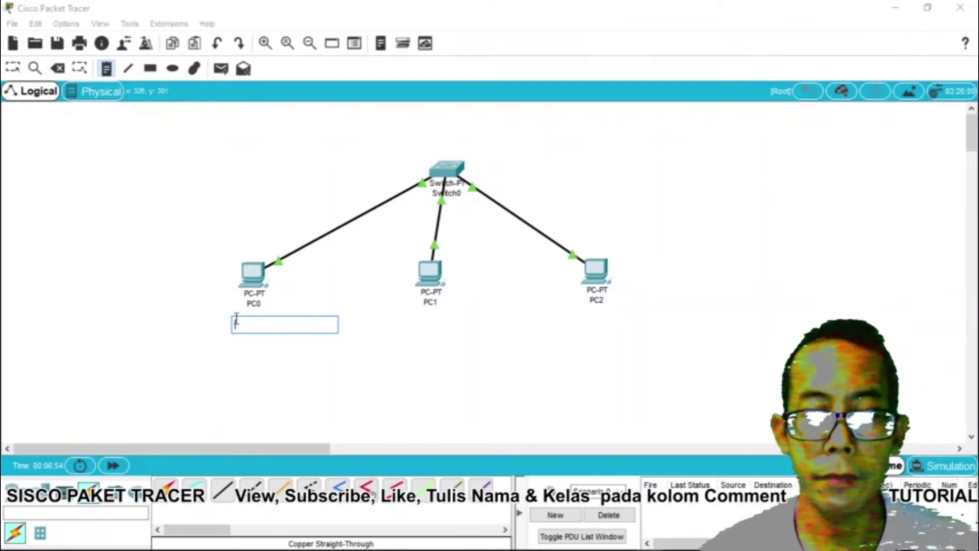
pyautogui.write('Guru')
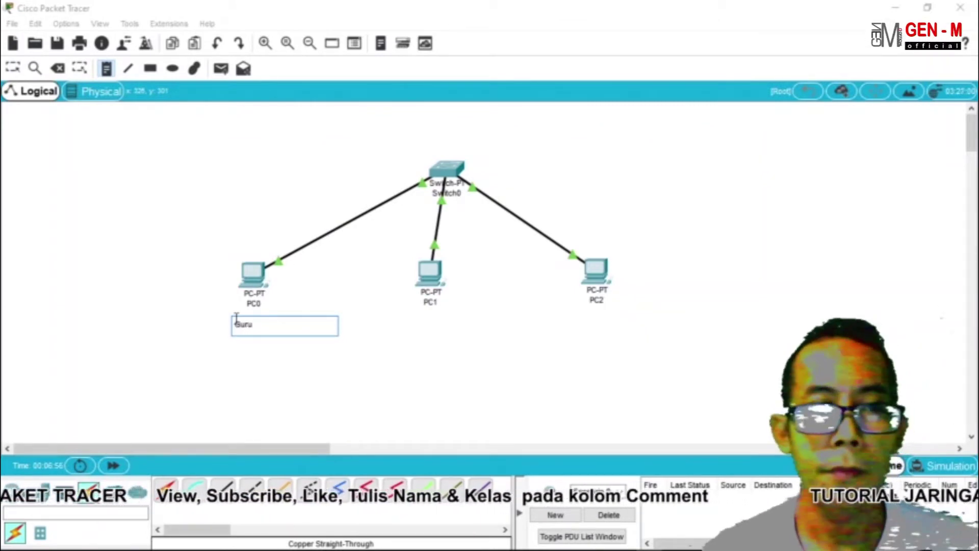
pyautogui.click(422, 318)
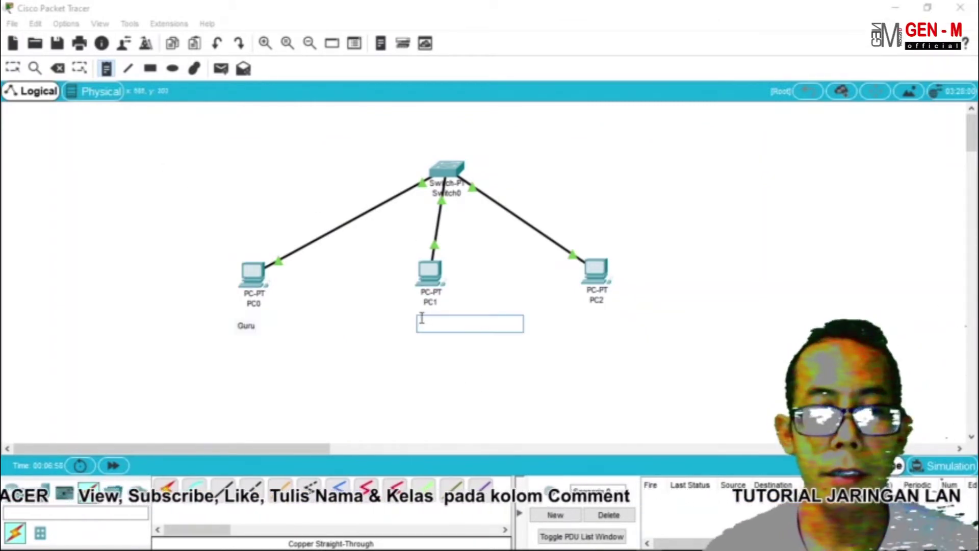
pyautogui.write('Siswa')
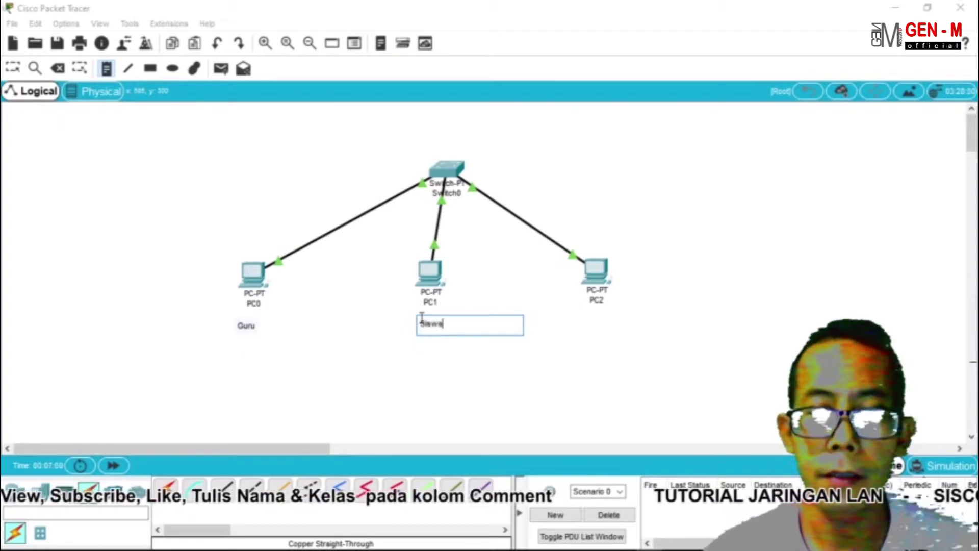
pyautogui.click(597, 318)
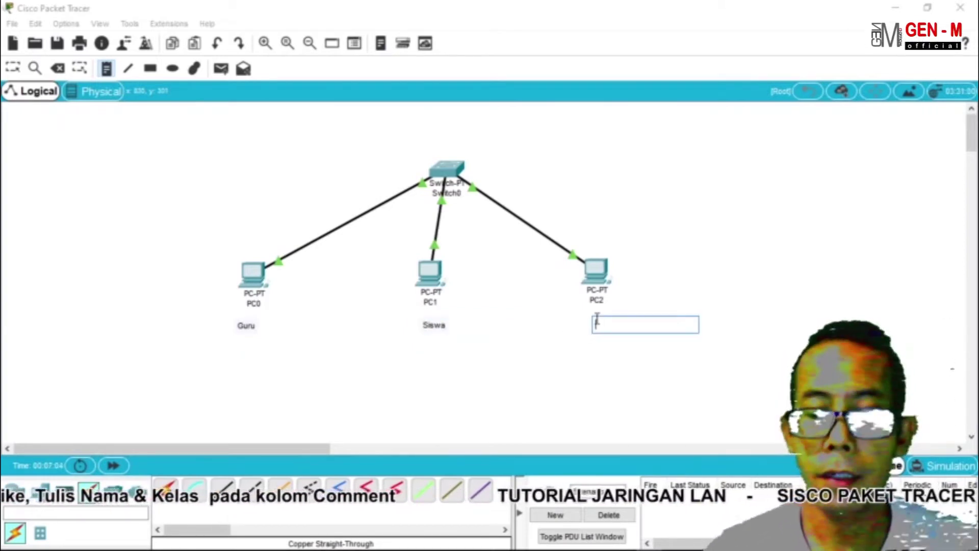
pyautogui.write('S')
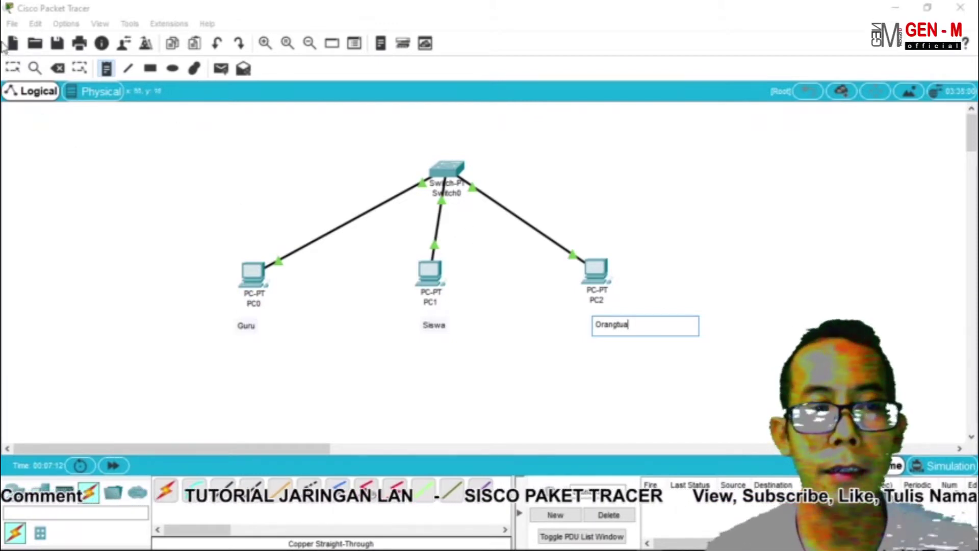
# Step: Align PC1 under the switch, nudge PC2, and move the Orangtua and Siswa labels beneath their PCs
pyautogui.click(15, 72)
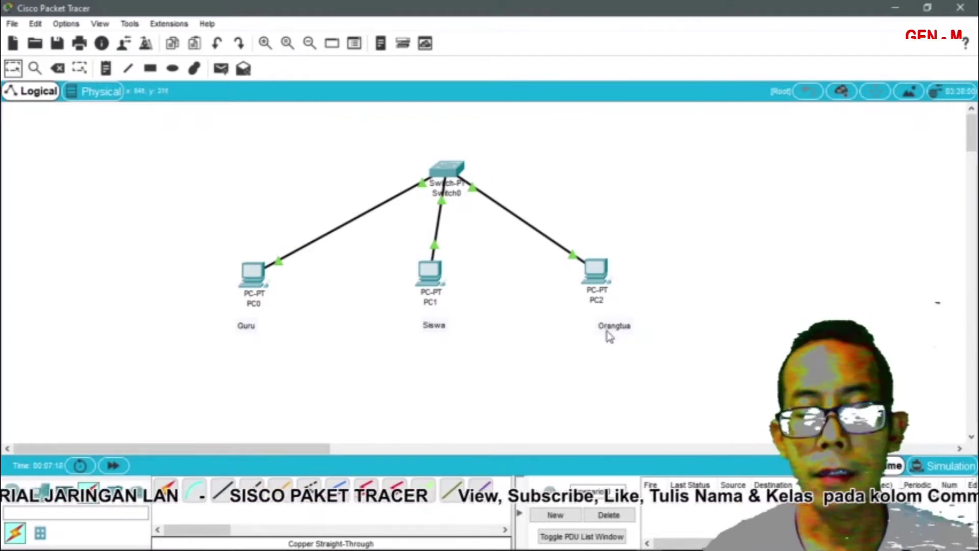
pyautogui.moveTo(607, 331)
pyautogui.mouseDown()
pyautogui.moveTo(583, 323)
pyautogui.moveTo(592, 325)
pyautogui.mouseUp()
pyautogui.moveTo(435, 334); pyautogui.dragTo(431, 326)
pyautogui.moveTo(431, 261); pyautogui.dragTo(443, 280)
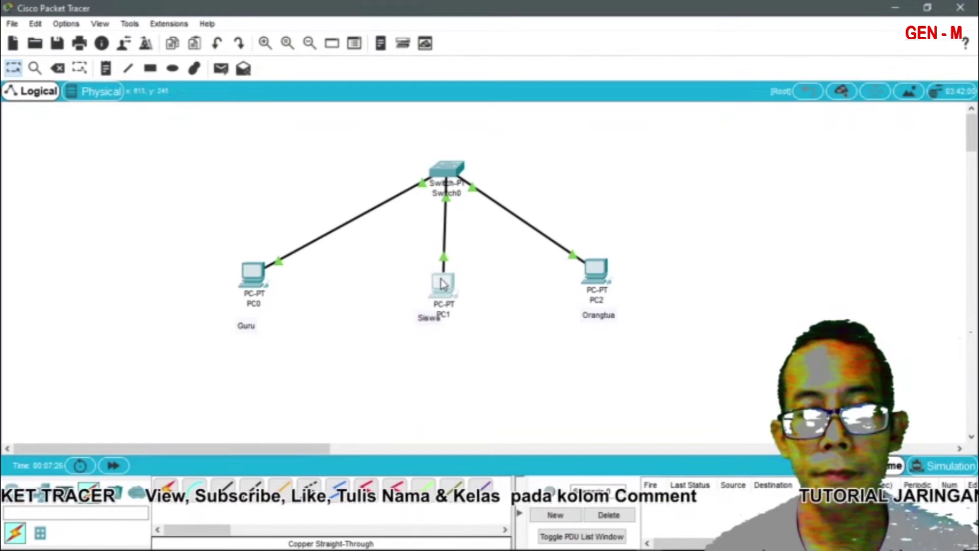
pyautogui.moveTo(593, 277); pyautogui.dragTo(612, 268)
pyautogui.moveTo(430, 324); pyautogui.dragTo(449, 334)
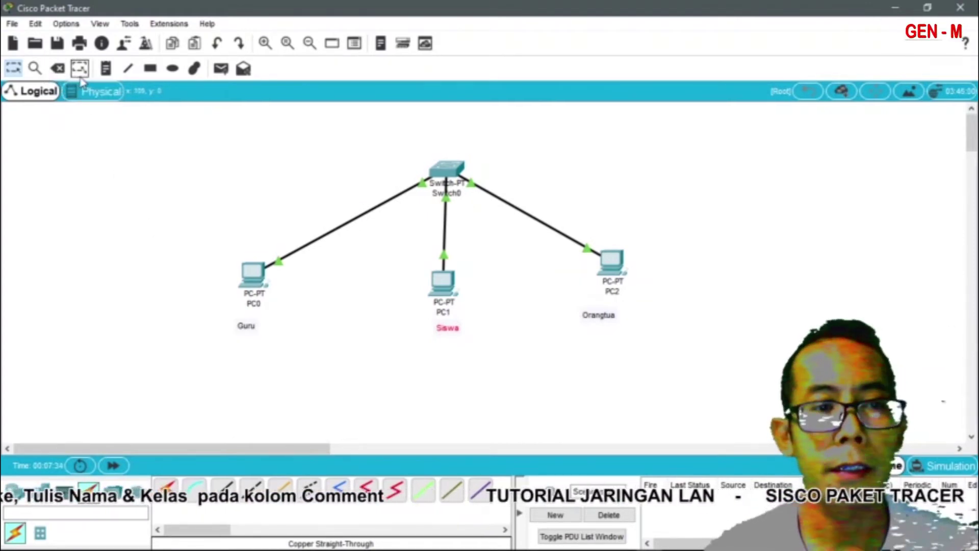
# Step: Add a 'GEDUNG A' note above the switch and check the Siswa label's text
pyautogui.click(105, 68)
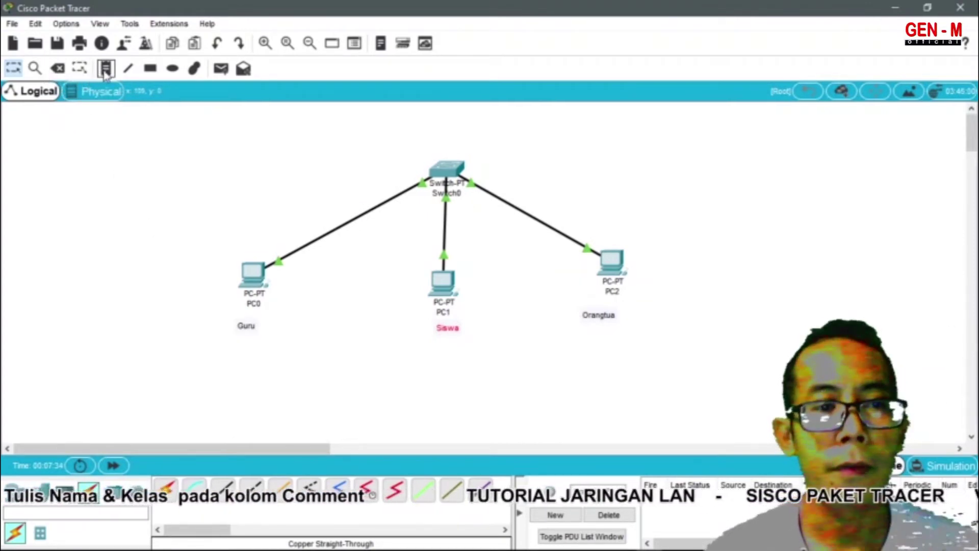
pyautogui.click(429, 144)
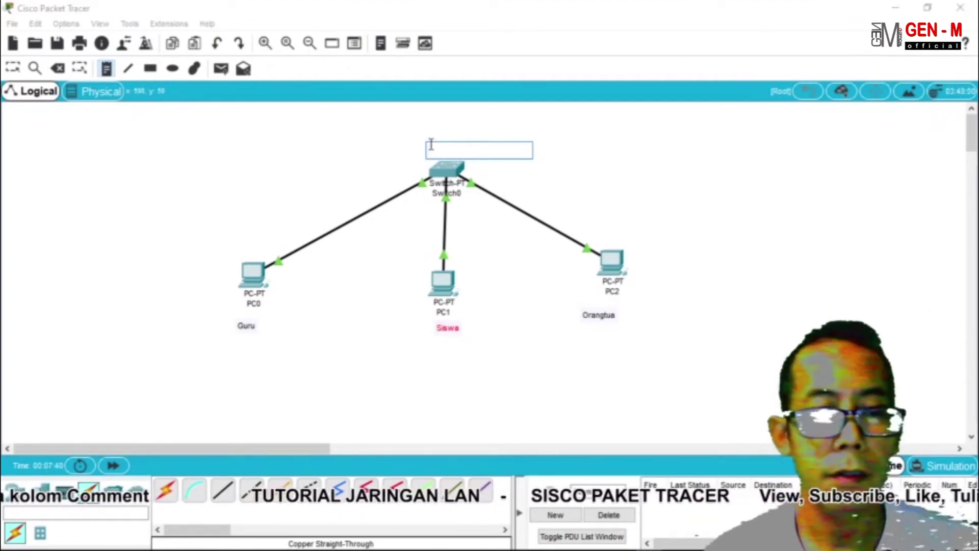
pyautogui.write('GEDUNG')
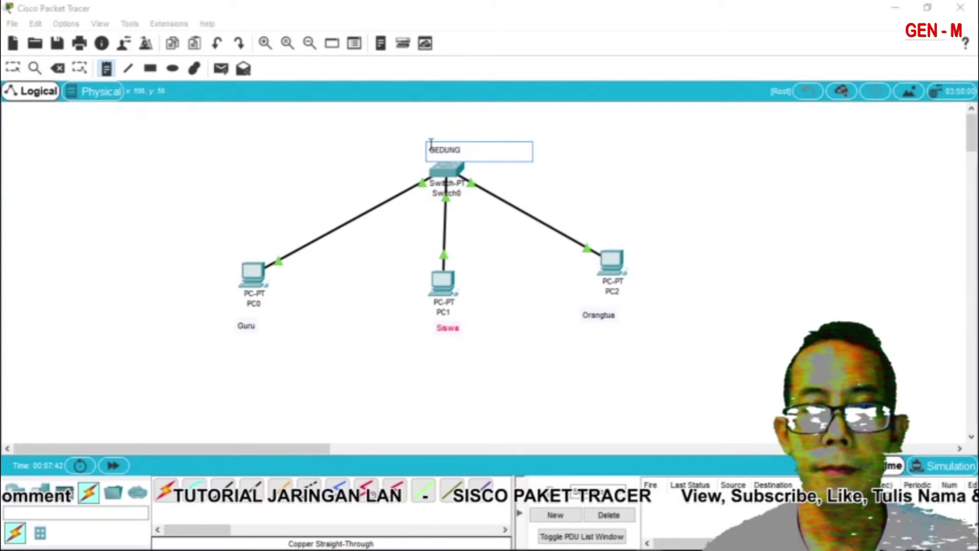
pyautogui.write(' A')
pyautogui.click(13, 69)
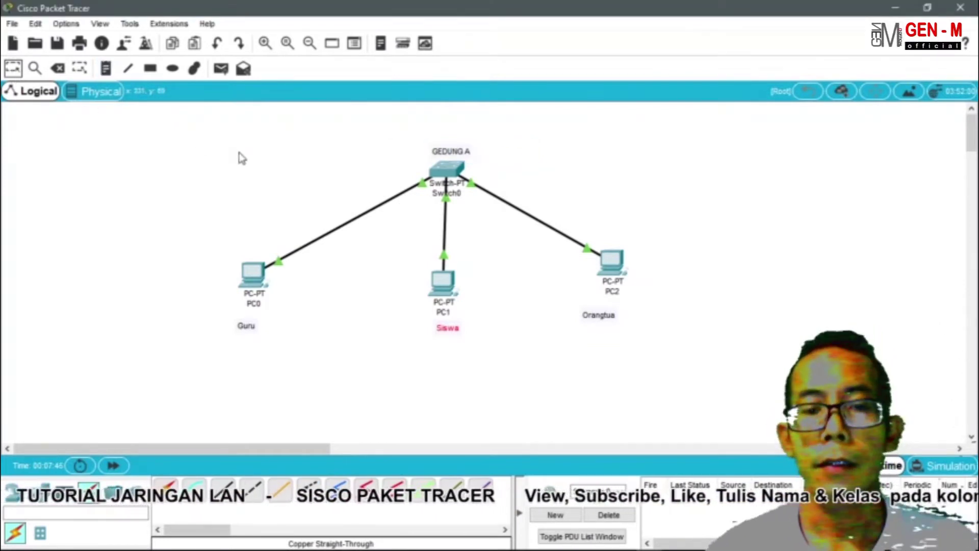
pyautogui.doubleClick(439, 331)
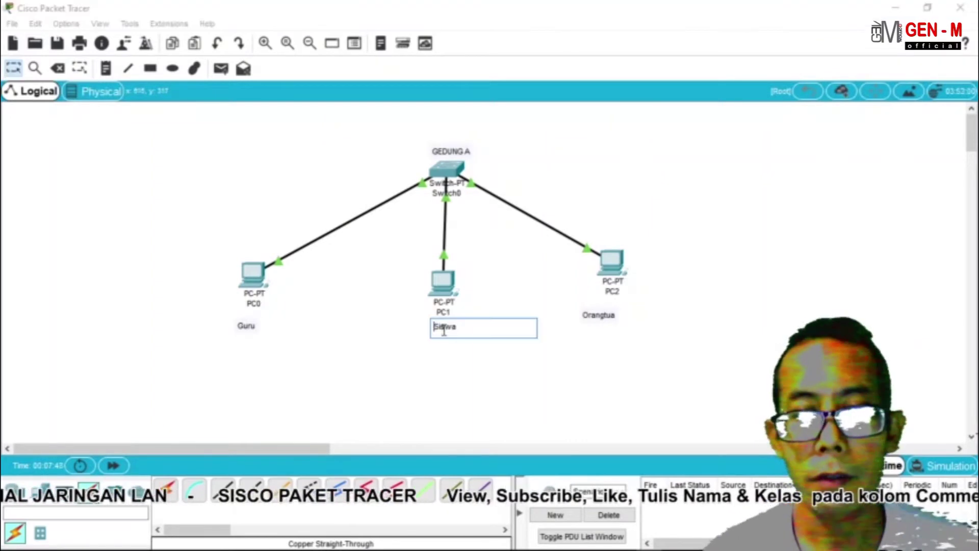
pyautogui.click(362, 366)
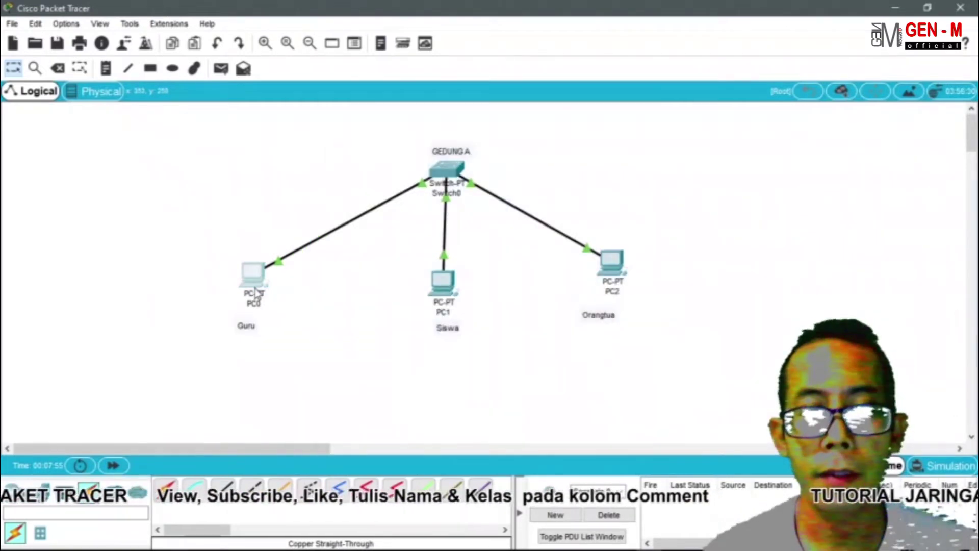
# Step: From PC0's Command Prompt, ping 192.168.1.2 and get 4 of 4 replies with 0% loss
pyautogui.click(255, 293)
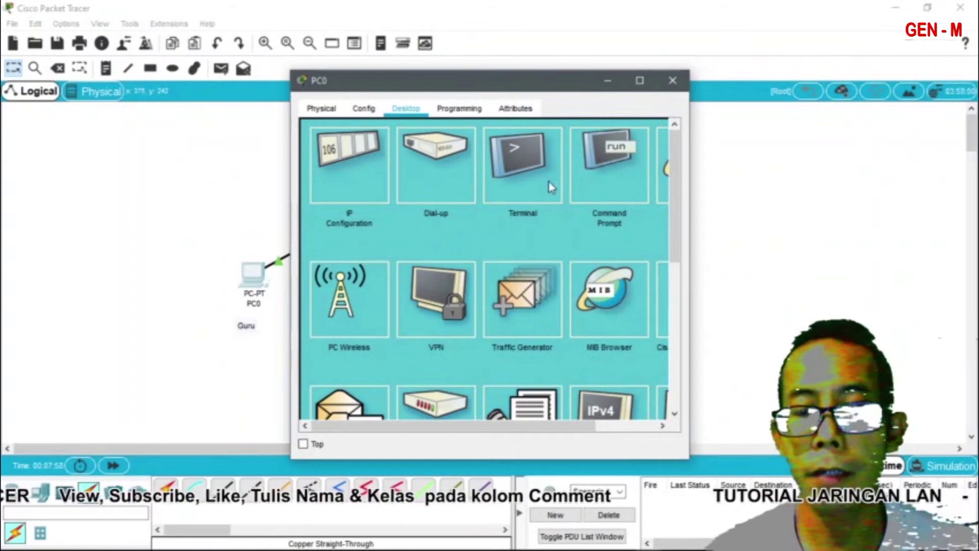
pyautogui.click(591, 197)
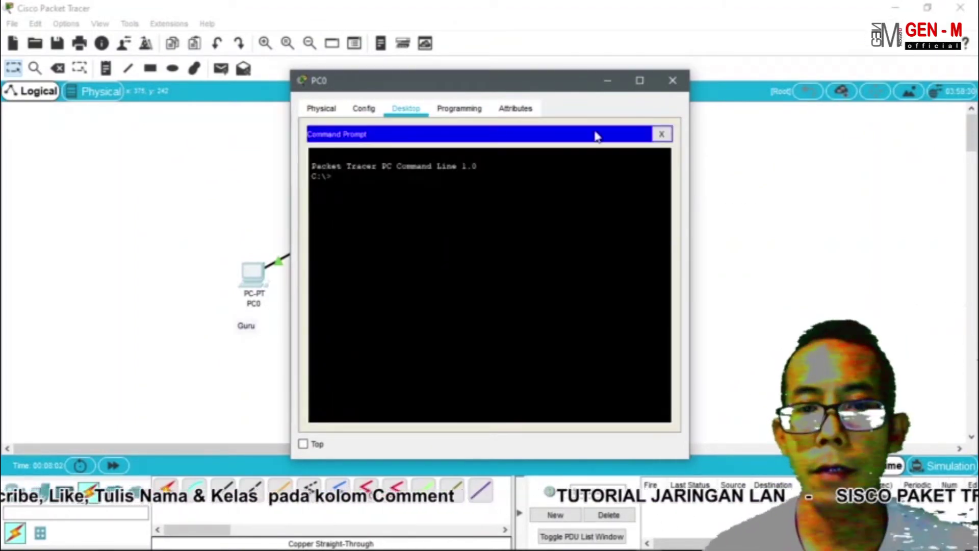
pyautogui.click(640, 80)
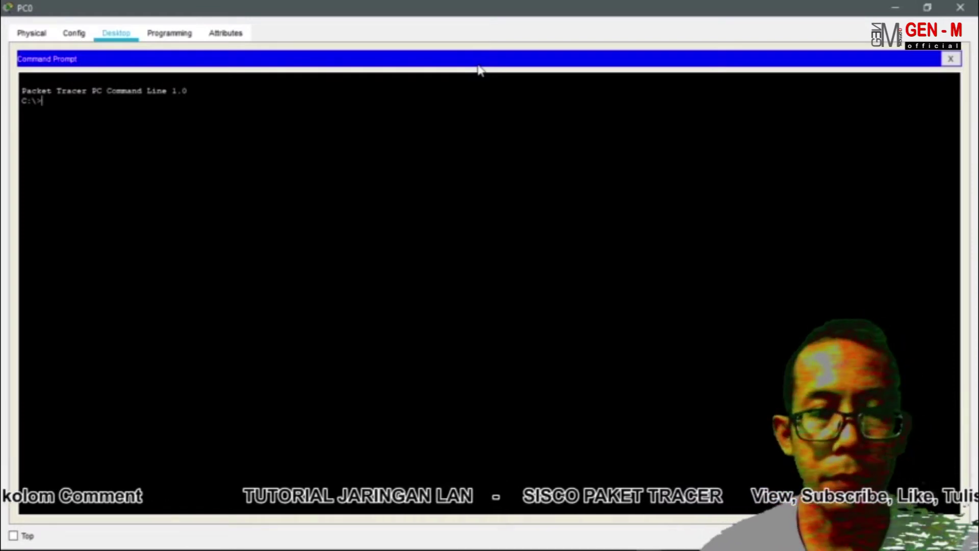
pyautogui.write('192')
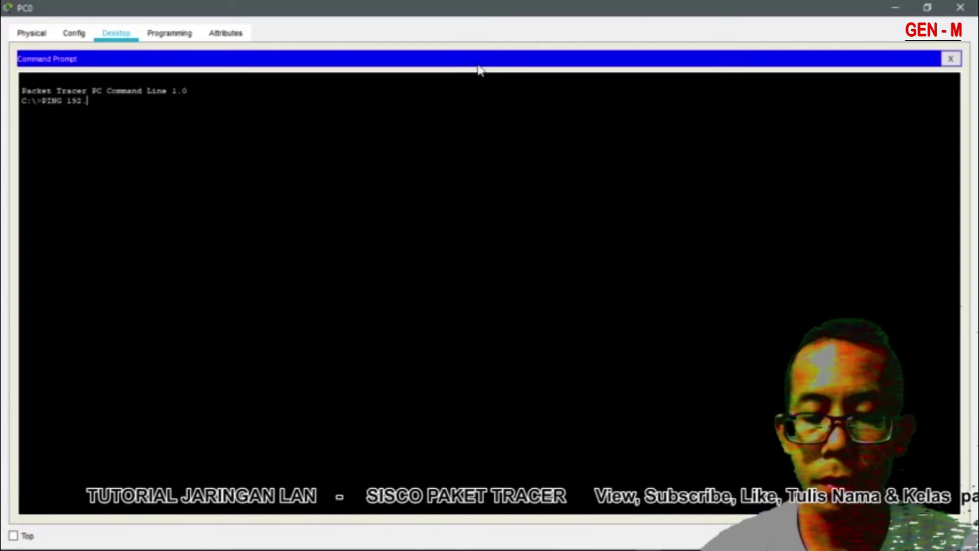
pyautogui.write('.168.1.2')
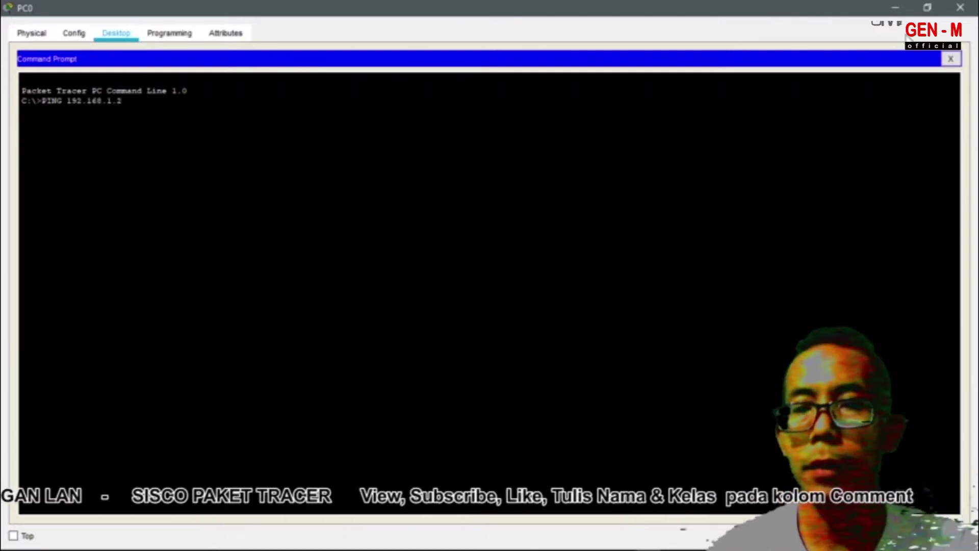
pyautogui.click(926, 8)
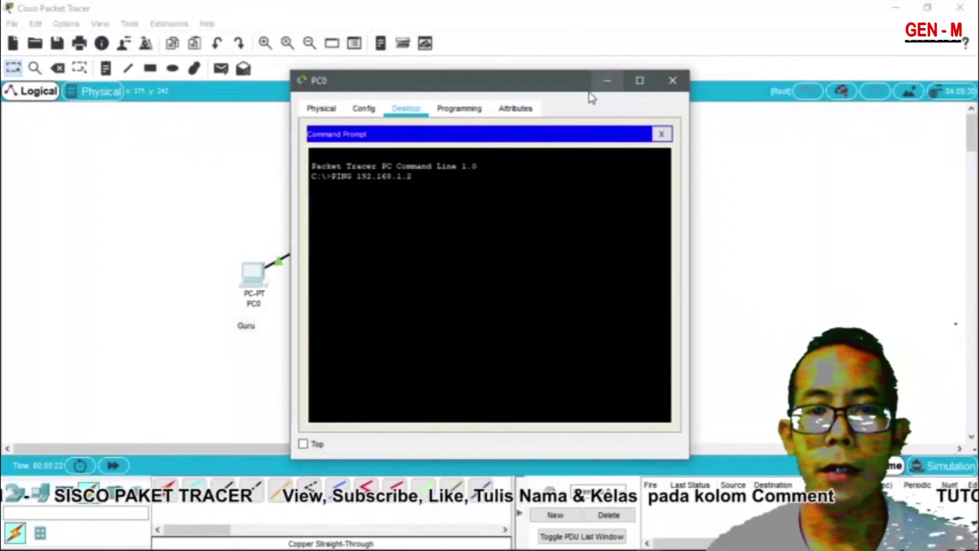
pyautogui.moveTo(568, 90); pyautogui.dragTo(763, 77)
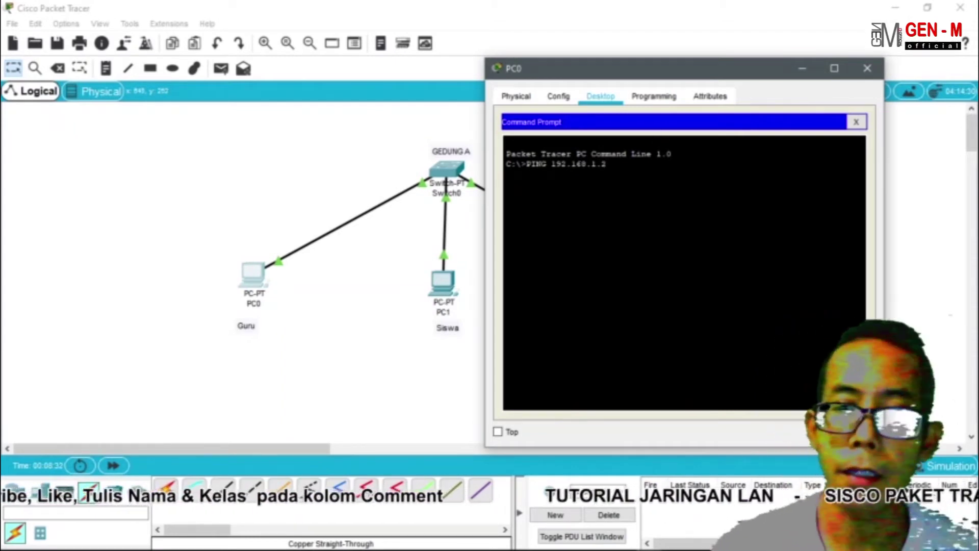
pyautogui.press('Return')
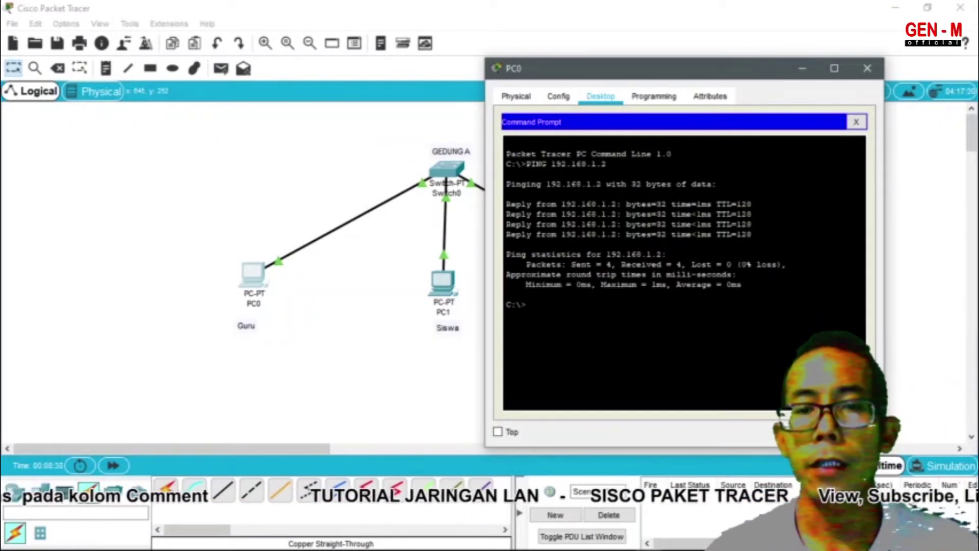
# Step: Run PING 192.168.1.3 from PC0's Command Prompt, receiving all 4 replies
pyautogui.moveTo(669, 77); pyautogui.dragTo(797, 71)
pyautogui.write('PING')
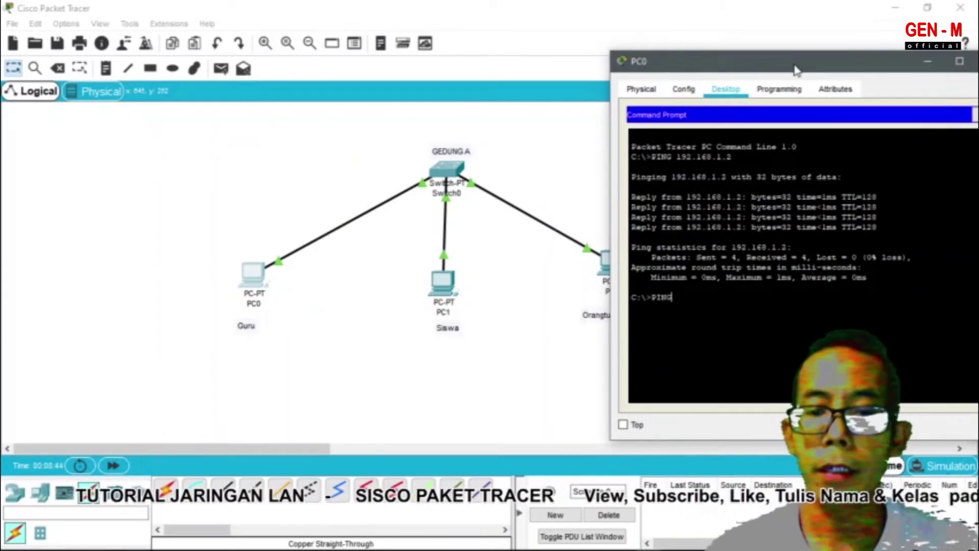
pyautogui.write(' 192.168.1.3')
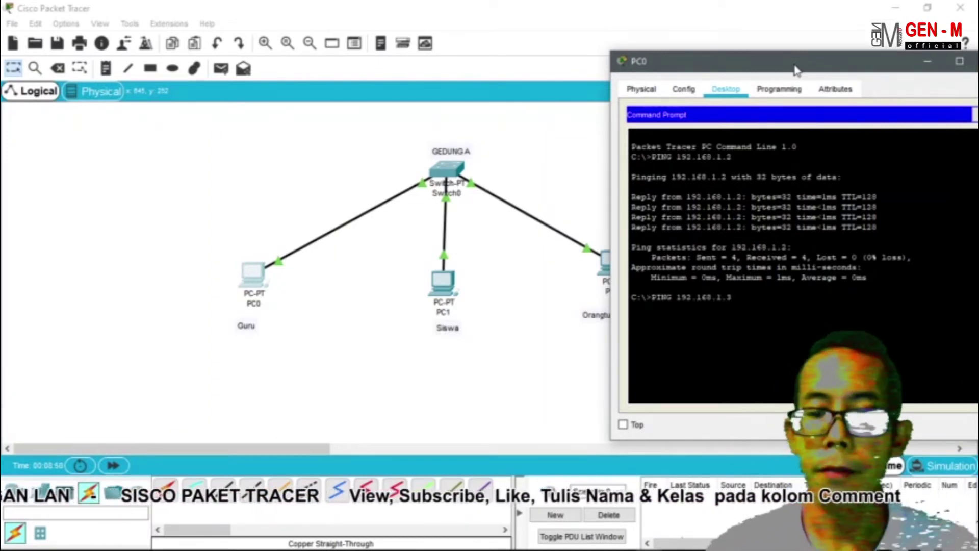
pyautogui.press('Return')
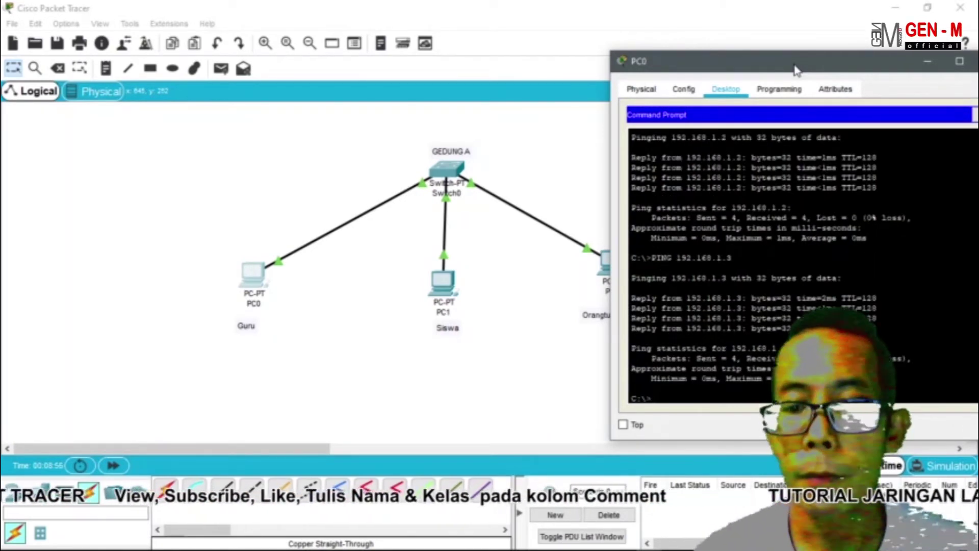
pyautogui.moveTo(796, 70); pyautogui.dragTo(626, 88)
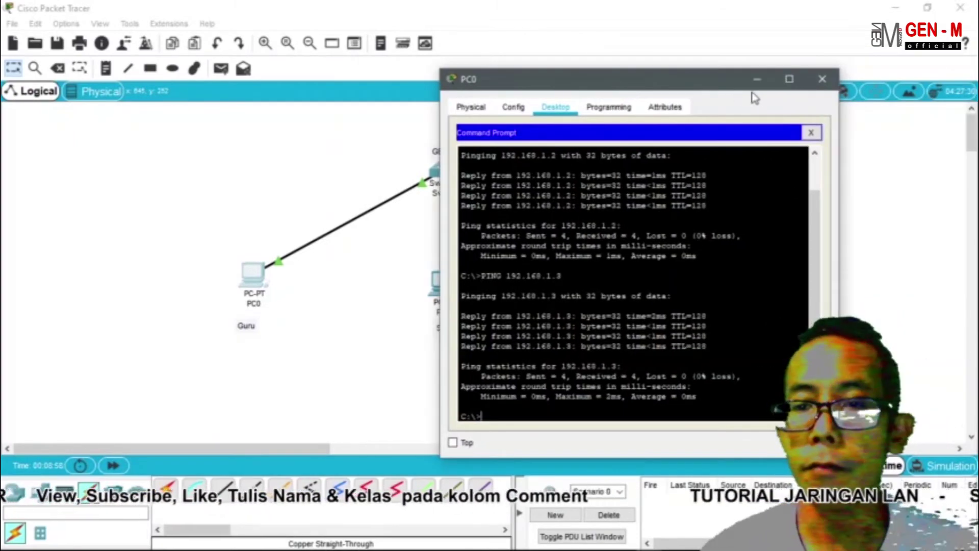
# Step: Close PC0's window and bring up PC1's Command Prompt
pyautogui.click(822, 80)
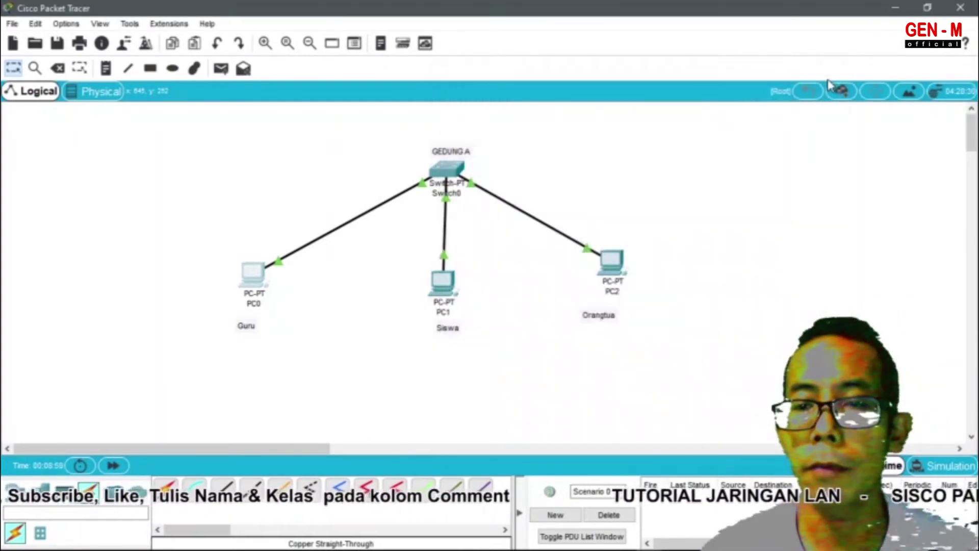
pyautogui.click(448, 291)
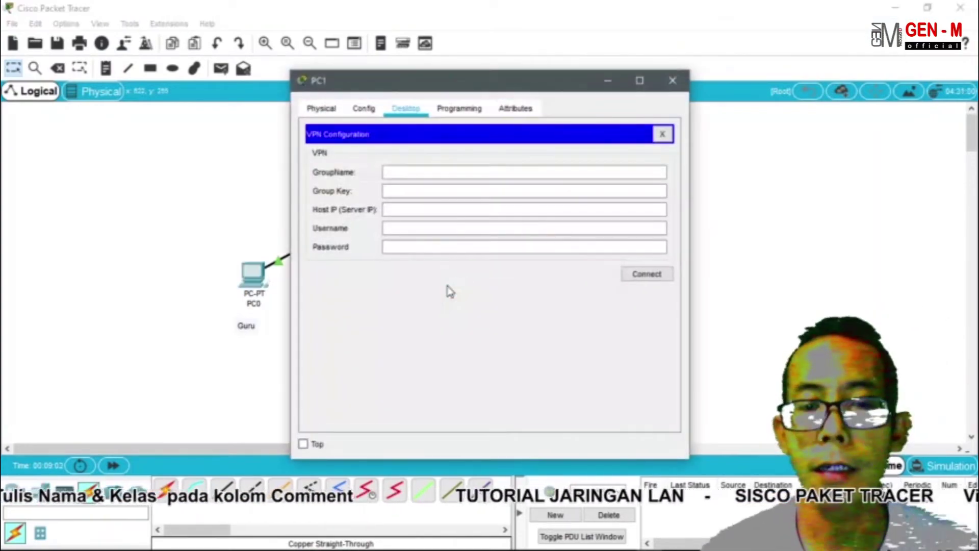
pyautogui.click(461, 109)
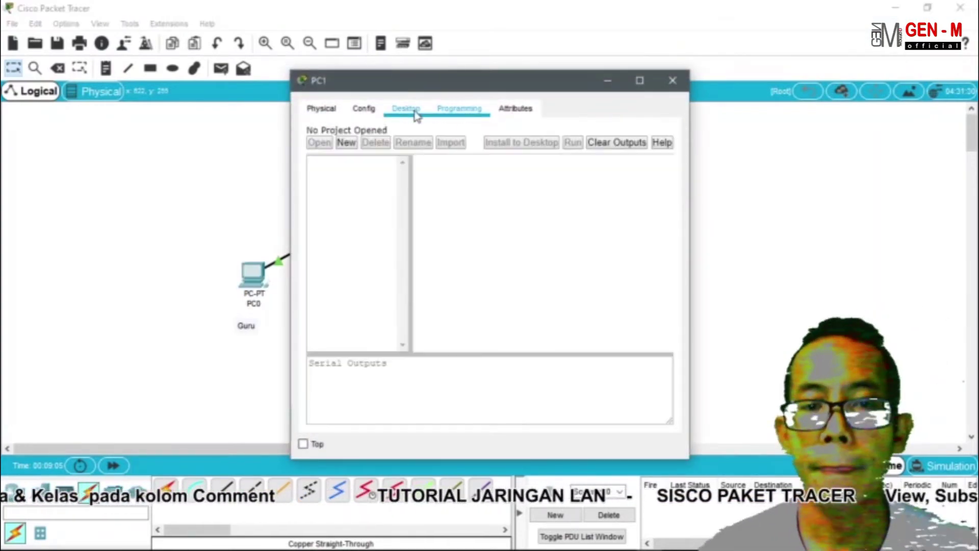
pyautogui.click(408, 109)
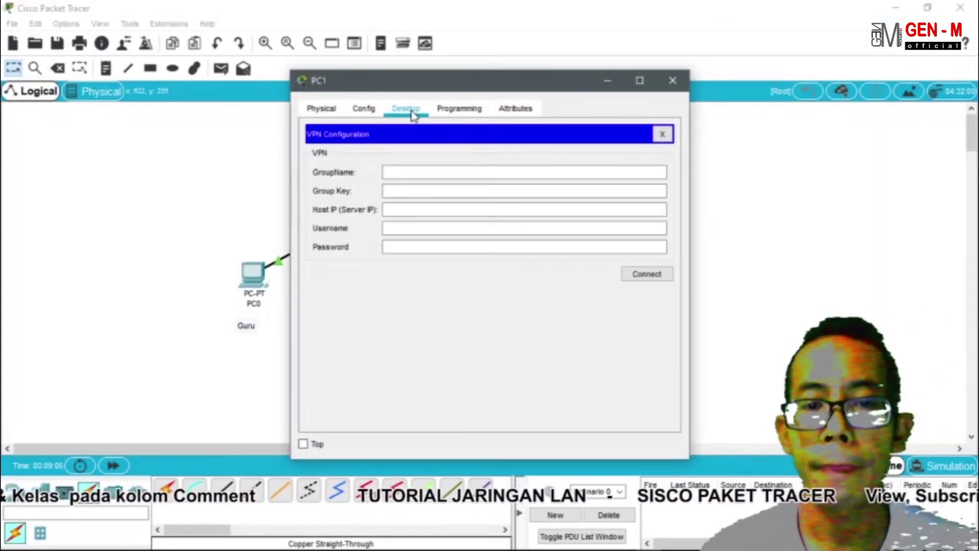
pyautogui.click(366, 116)
pyautogui.click(406, 109)
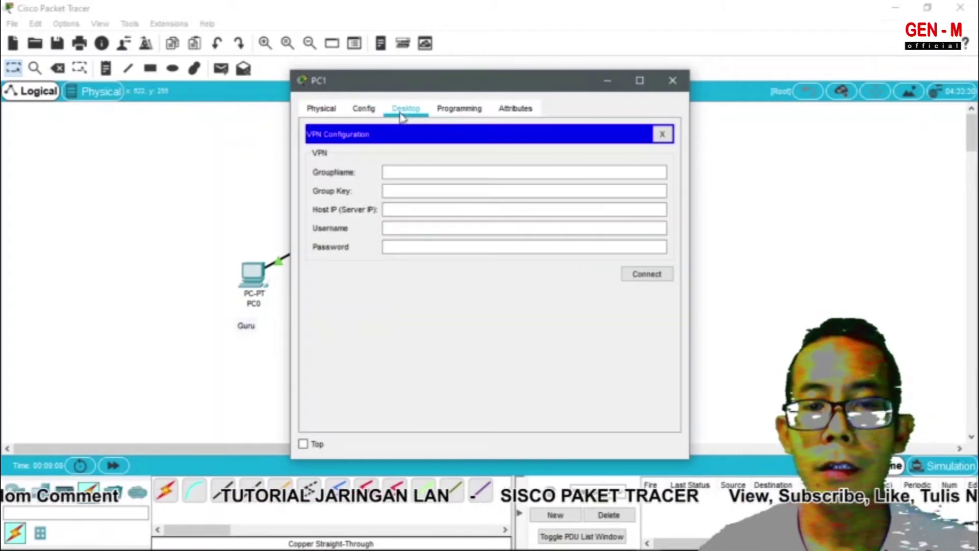
pyautogui.click(662, 135)
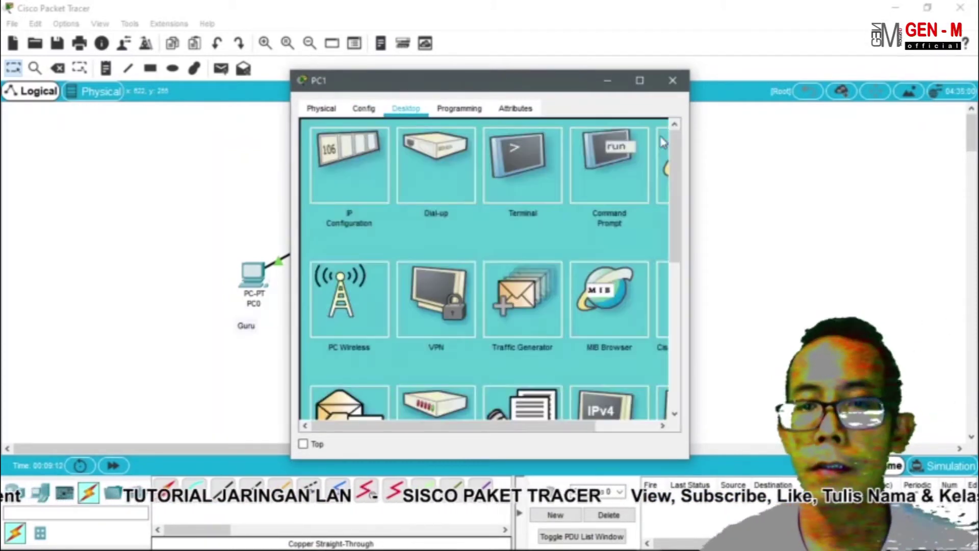
pyautogui.click(621, 183)
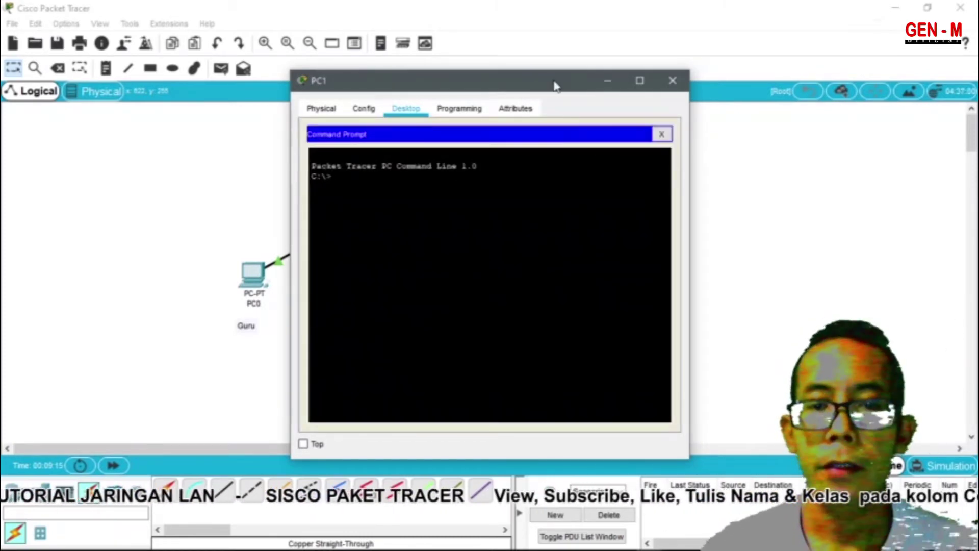
# Step: From PC1, ping 192.168.1.1 and 192.168.1.3, both with 0% loss
pyautogui.moveTo(553, 82); pyautogui.dragTo(713, 73)
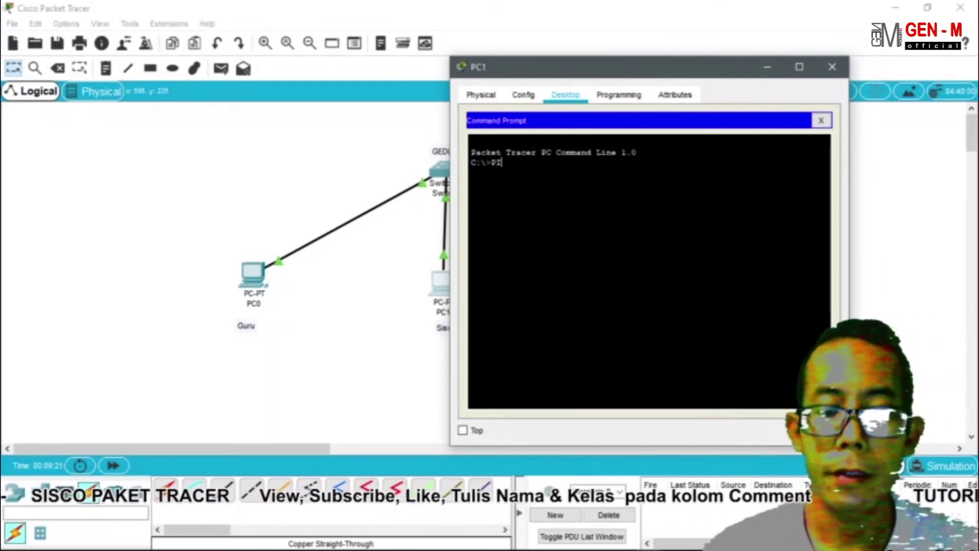
pyautogui.write('92.')
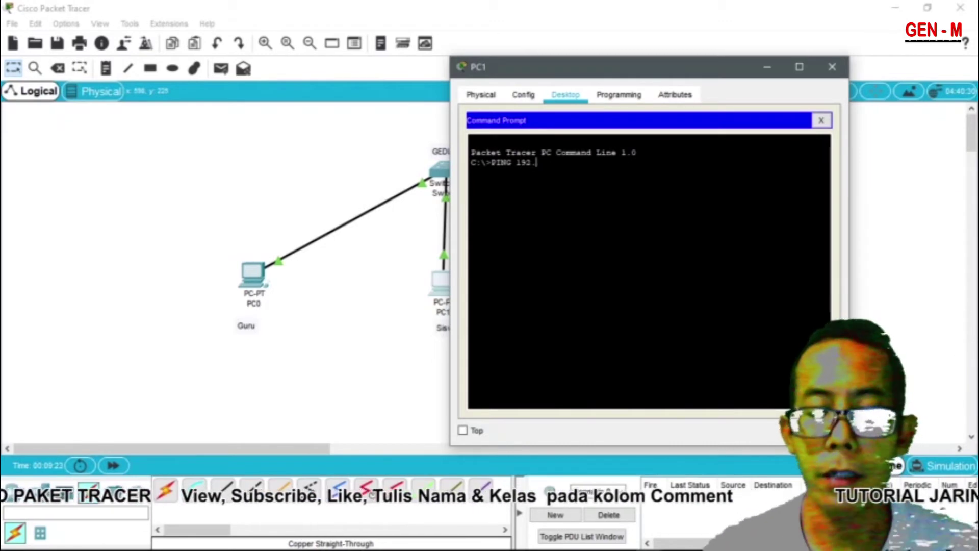
pyautogui.write('168.1.1')
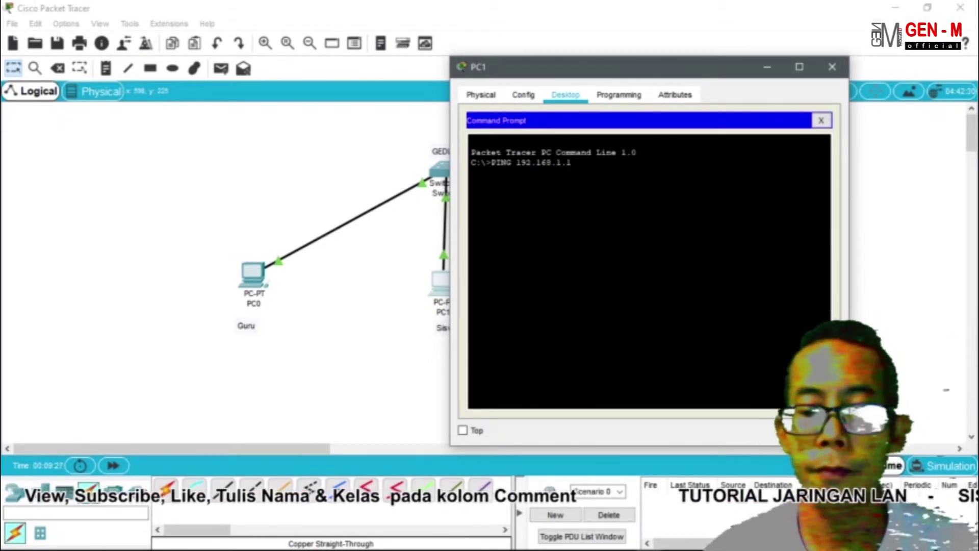
pyautogui.press('Return')
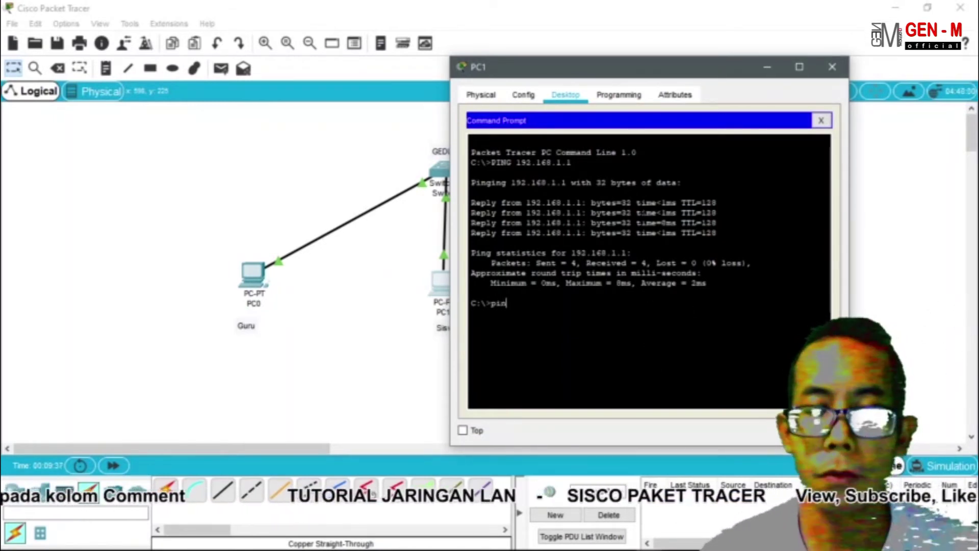
pyautogui.write('192')
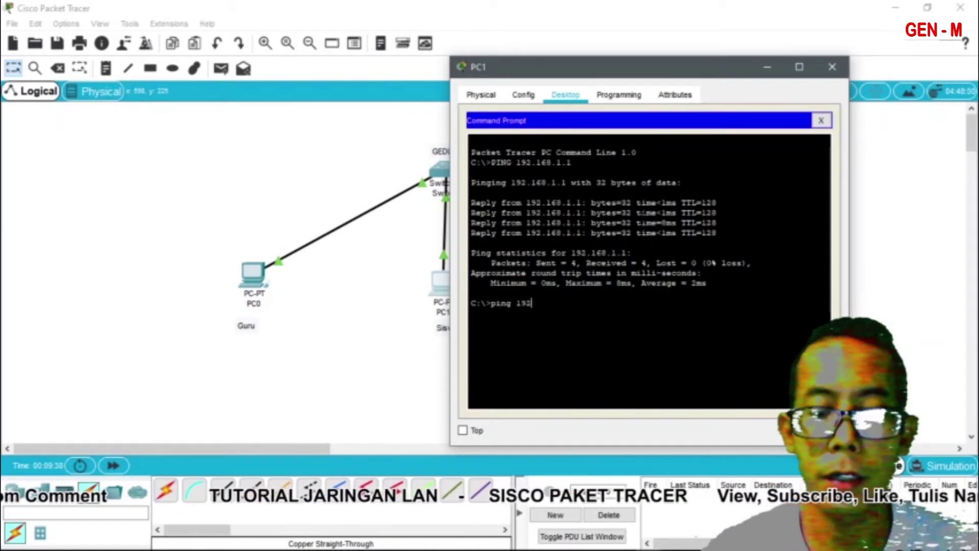
pyautogui.write('.168.')
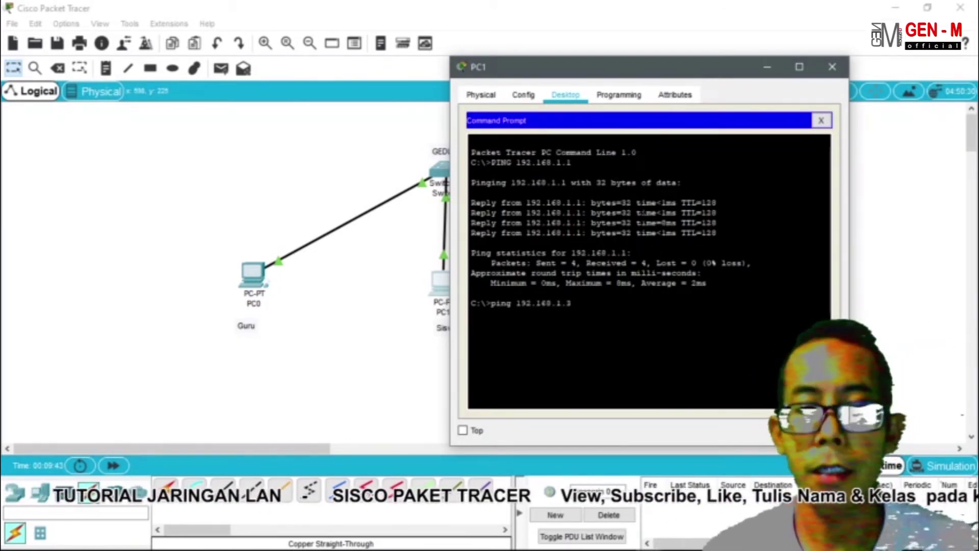
pyautogui.write('1.3')
pyautogui.moveTo(682, 75); pyautogui.dragTo(316, 82)
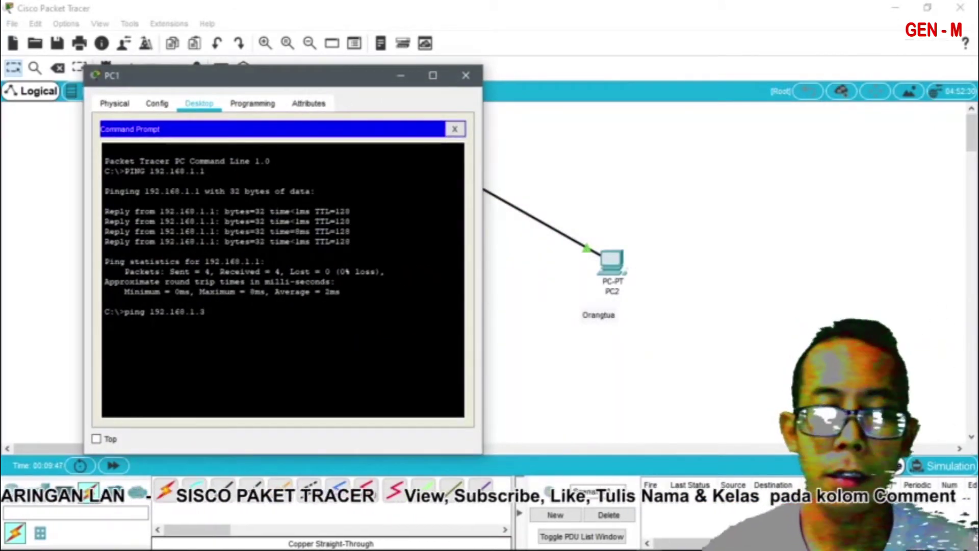
pyautogui.press('Return')
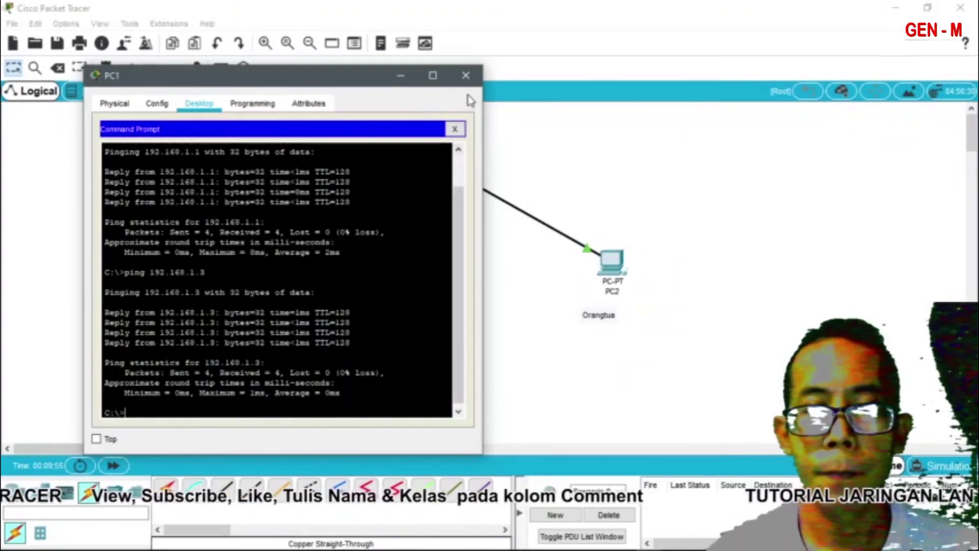
# Step: Close PC1, then from PC2's Command Prompt ping 192.168.1.1 and 192.168.1.2 with 4 of 4 replies
pyautogui.click(466, 77)
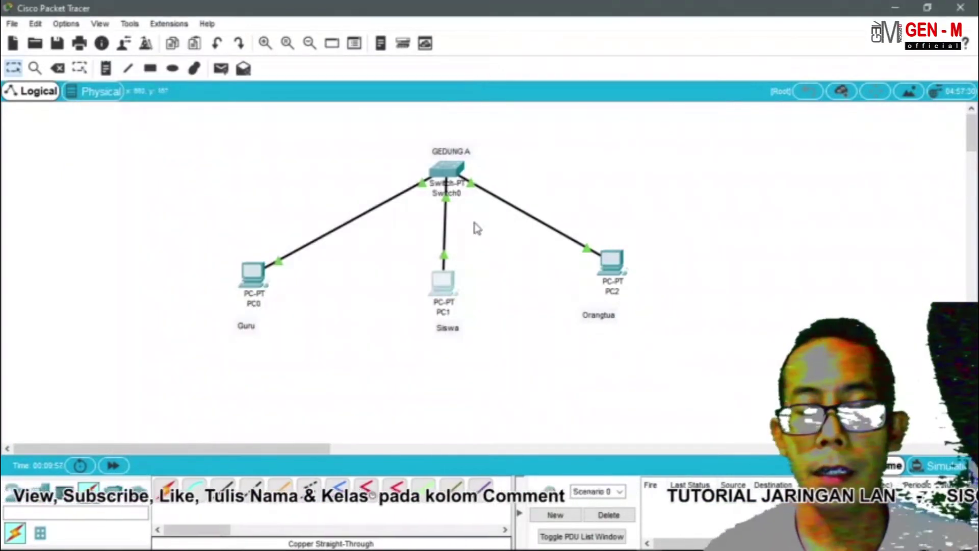
pyautogui.click(613, 279)
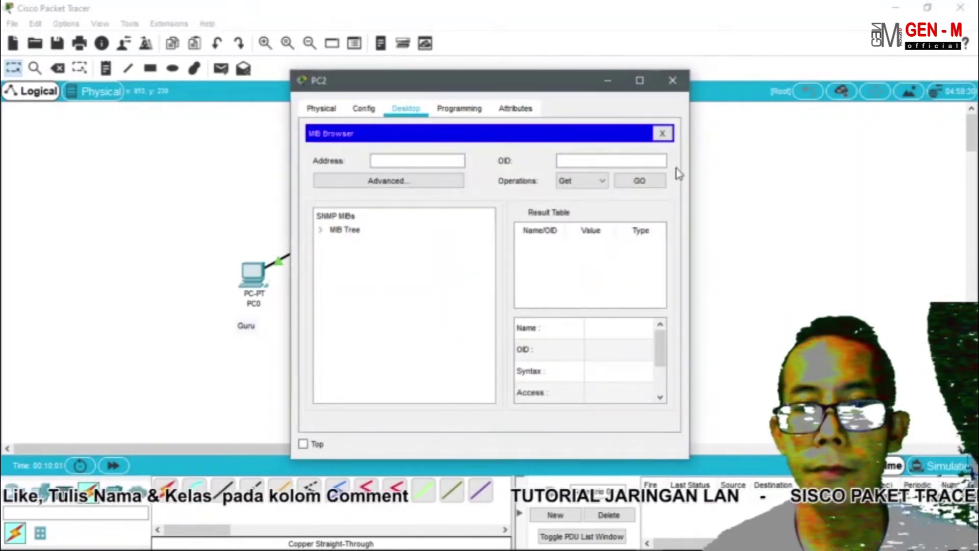
pyautogui.click(662, 134)
pyautogui.click(615, 163)
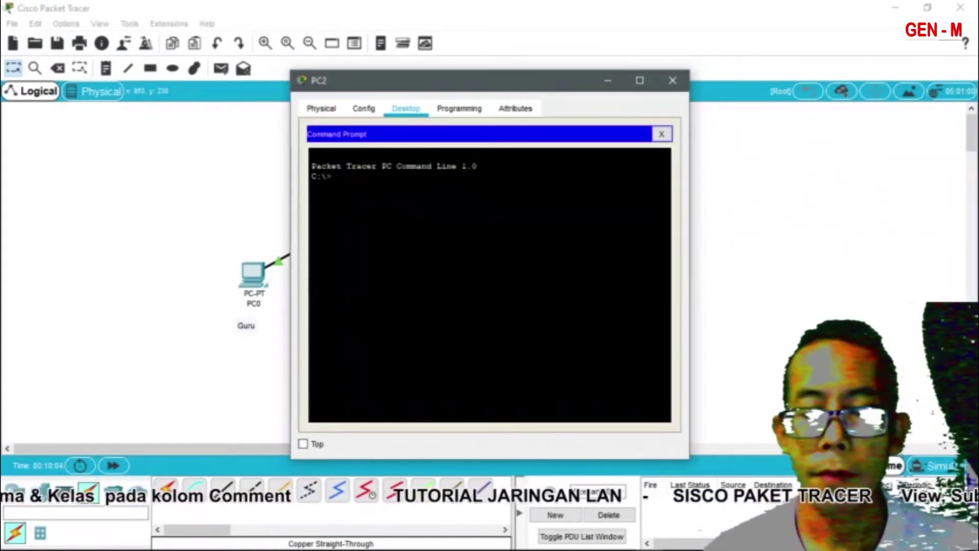
pyautogui.write('ping 19')
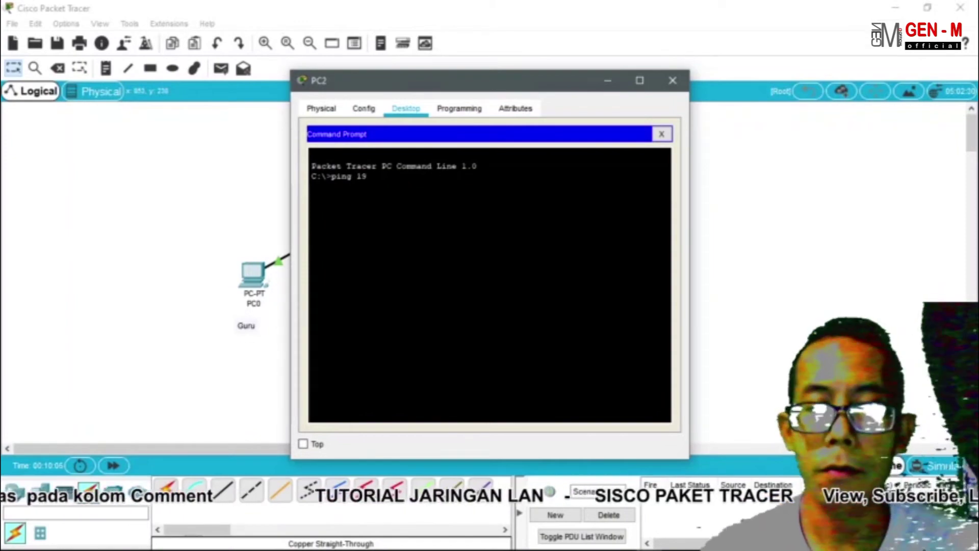
pyautogui.write('2.168')
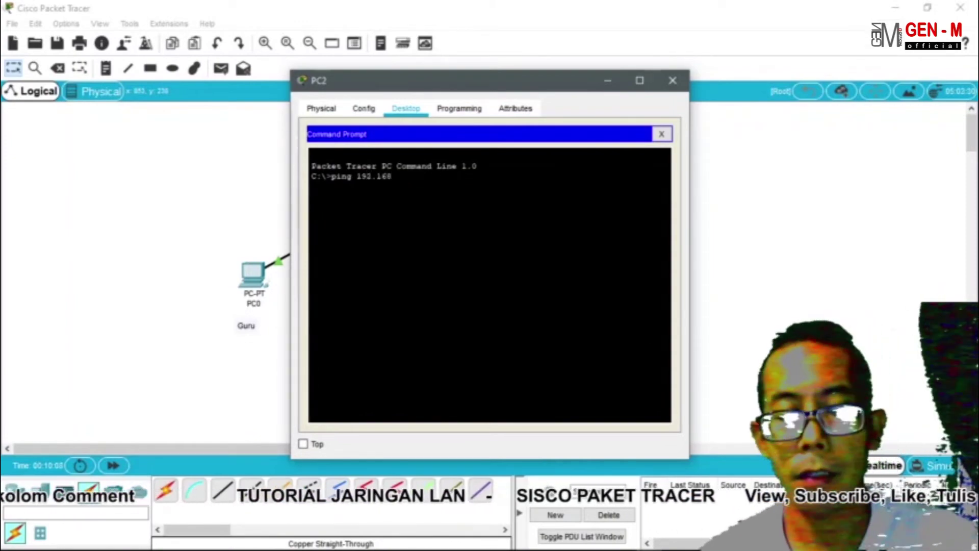
pyautogui.write('.1.')
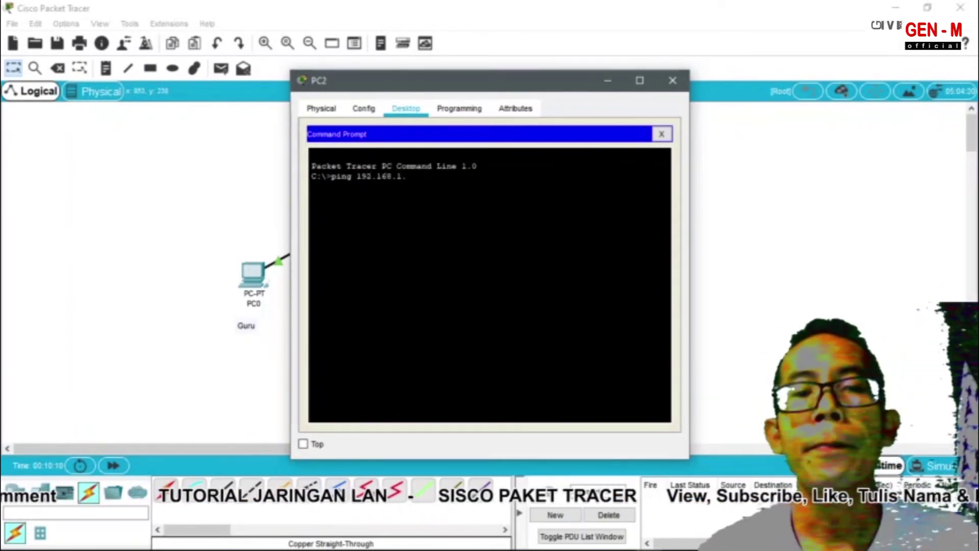
pyautogui.write('1')
pyautogui.press('Return')
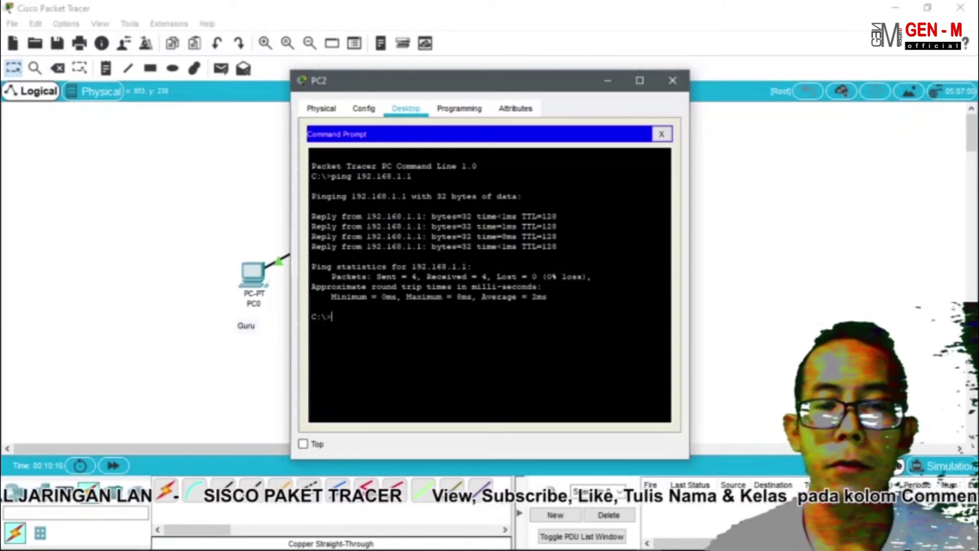
pyautogui.moveTo(545, 82); pyautogui.dragTo(753, 84)
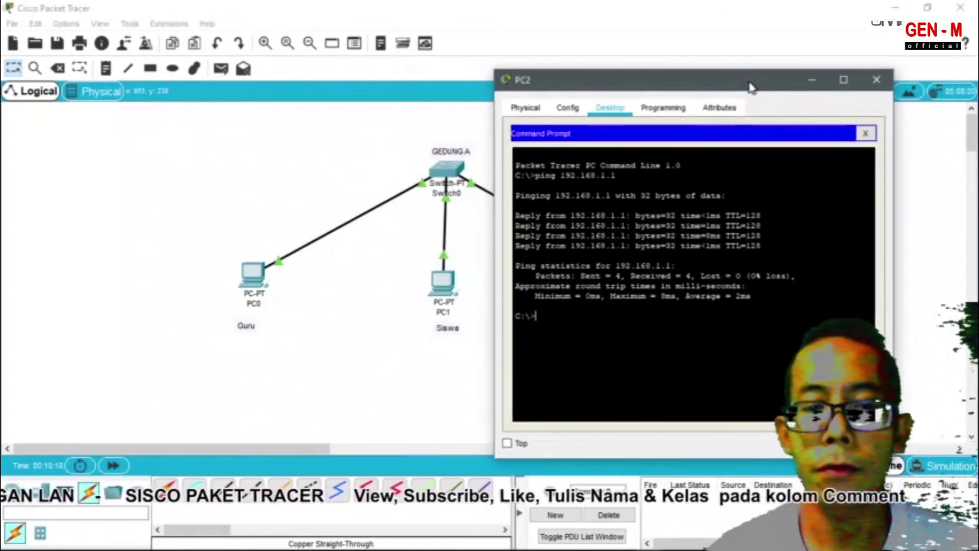
pyautogui.write('pin')
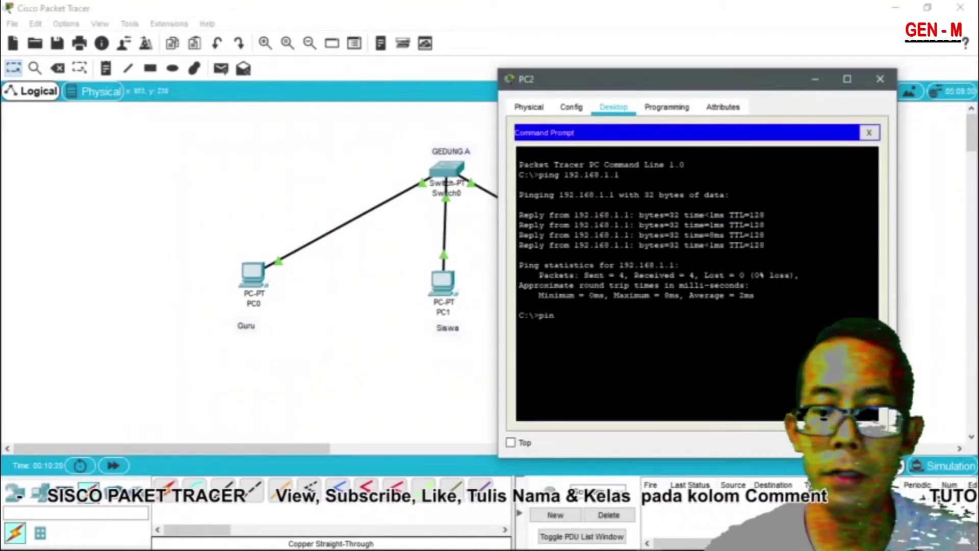
pyautogui.write('g 192.168.1')
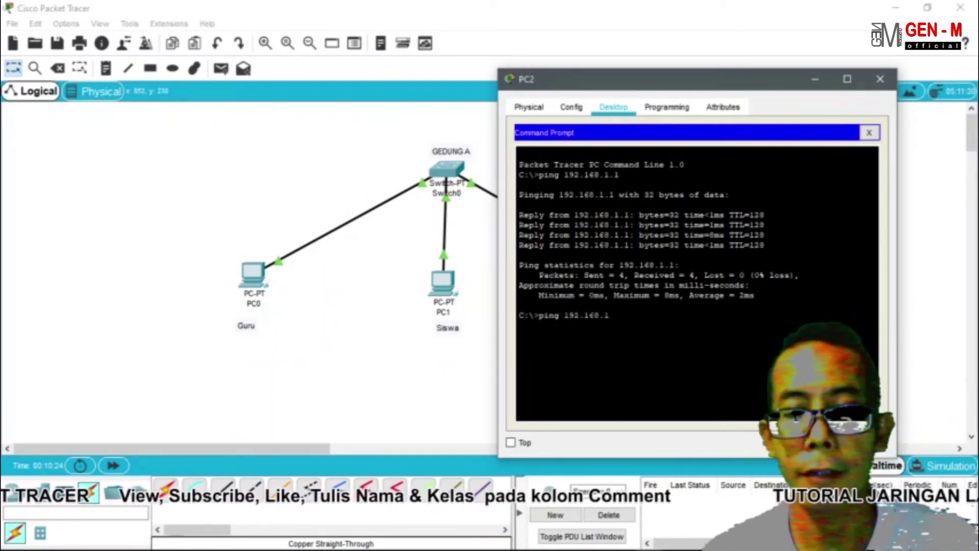
pyautogui.write('.')
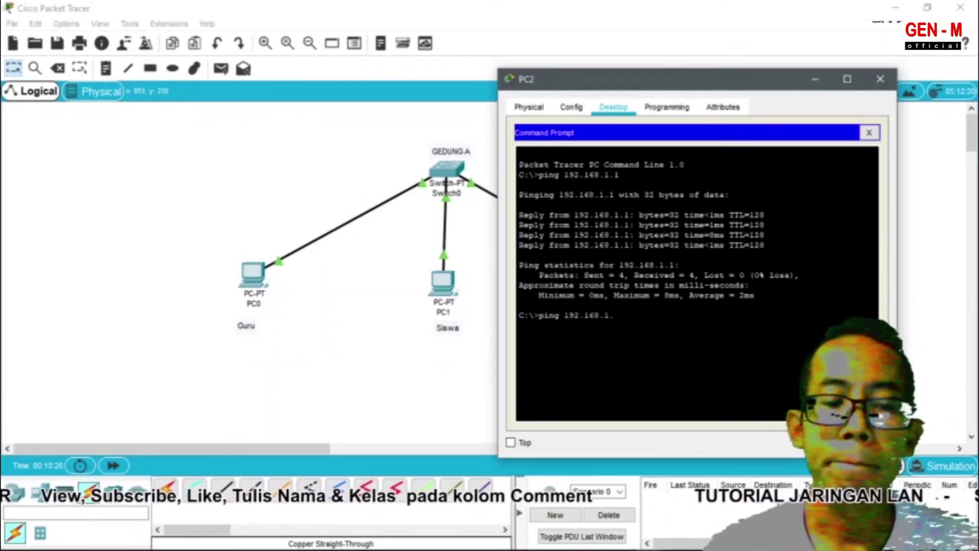
pyautogui.write('2')
pyautogui.press('Return')
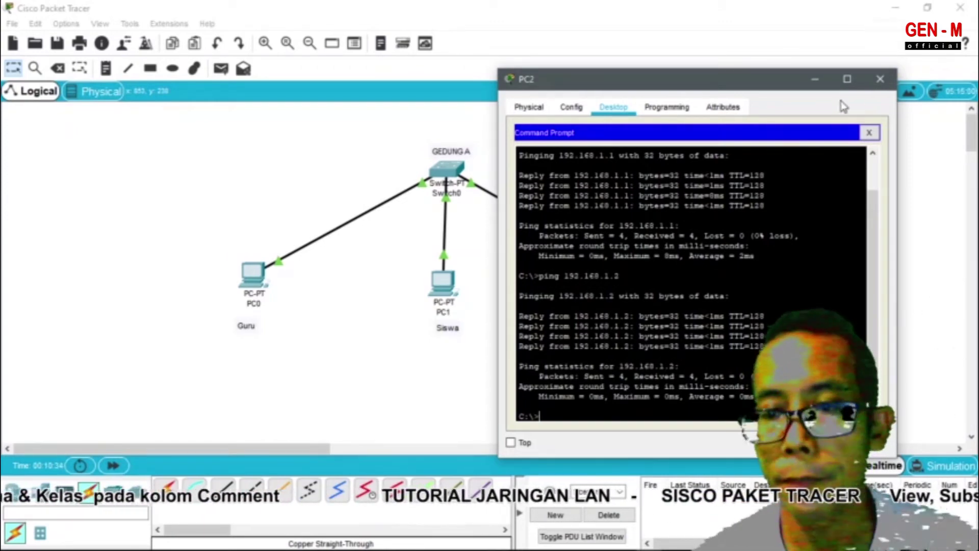
# Step: Close PC2's window and send Simple PDUs from PC0 to PC1 and from PC0 to PC2
pyautogui.click(880, 78)
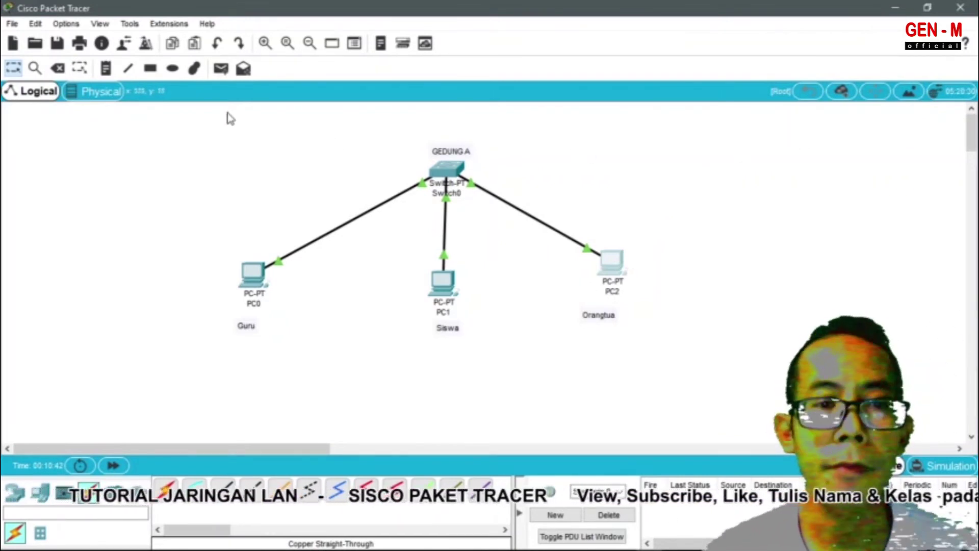
pyautogui.click(220, 70)
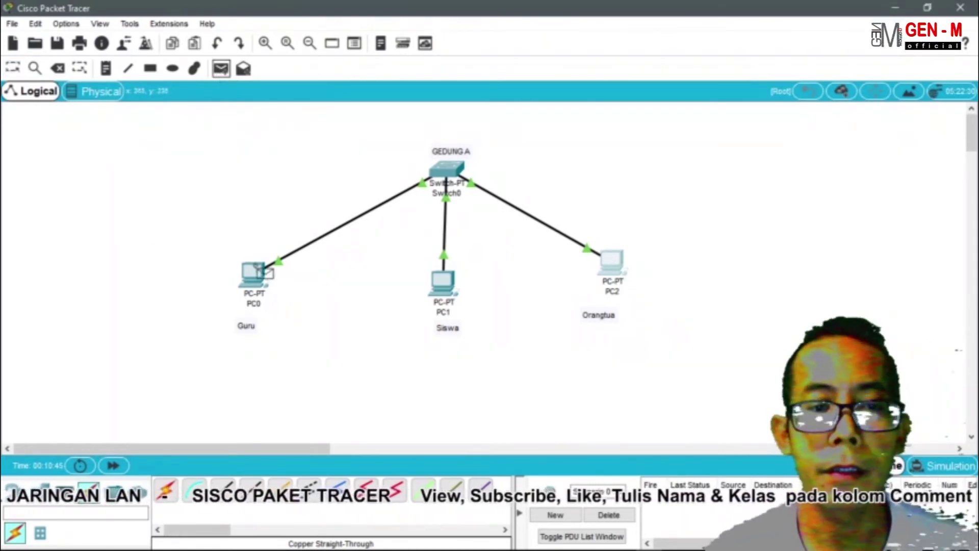
pyautogui.click(264, 284)
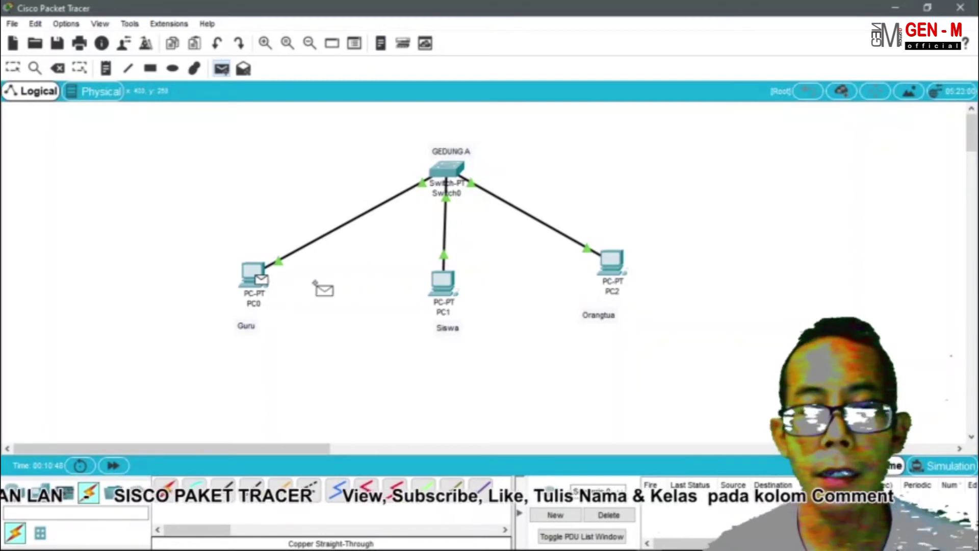
pyautogui.click(445, 286)
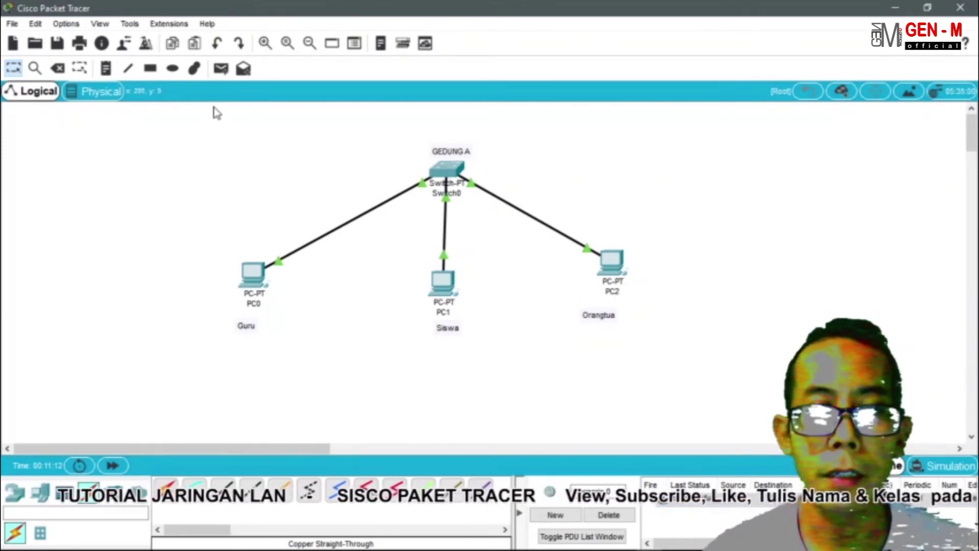
pyautogui.click(221, 68)
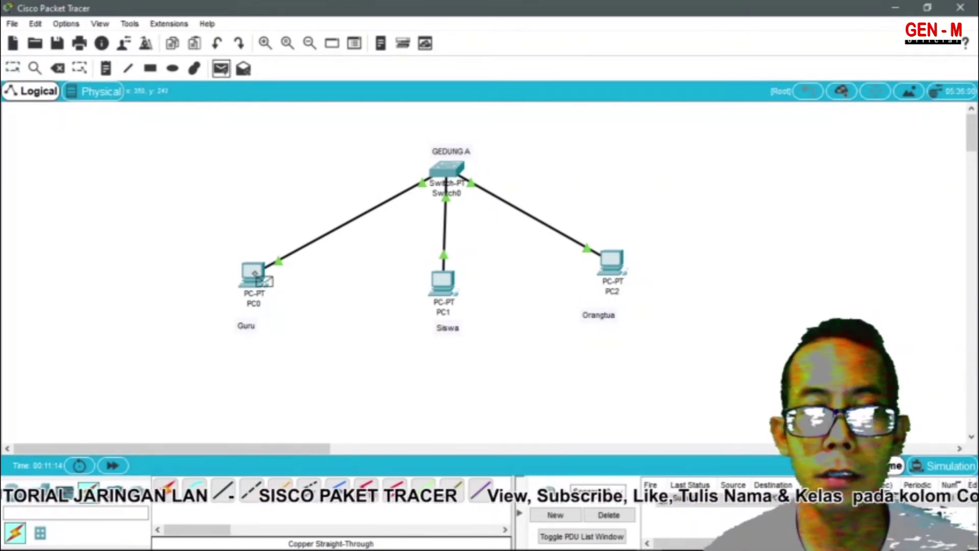
pyautogui.click(255, 274)
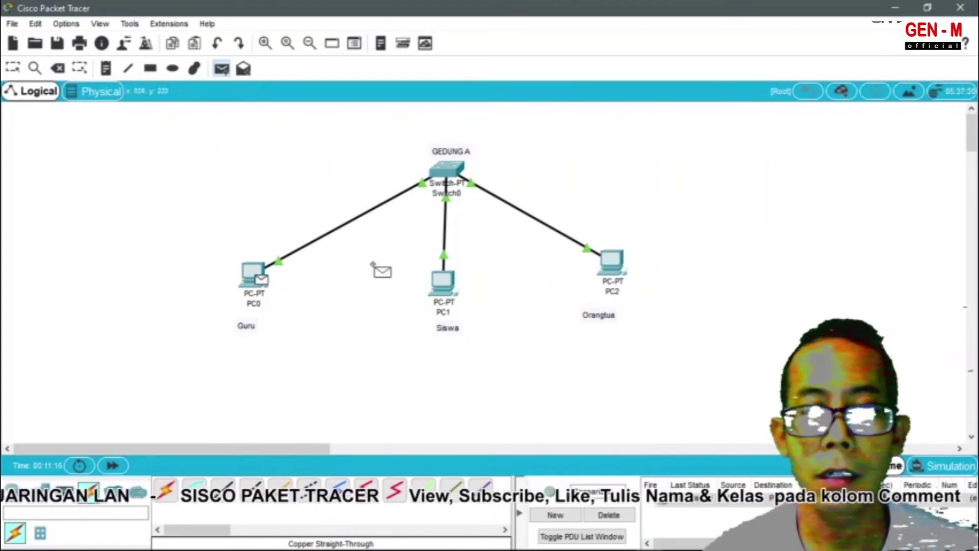
pyautogui.click(611, 271)
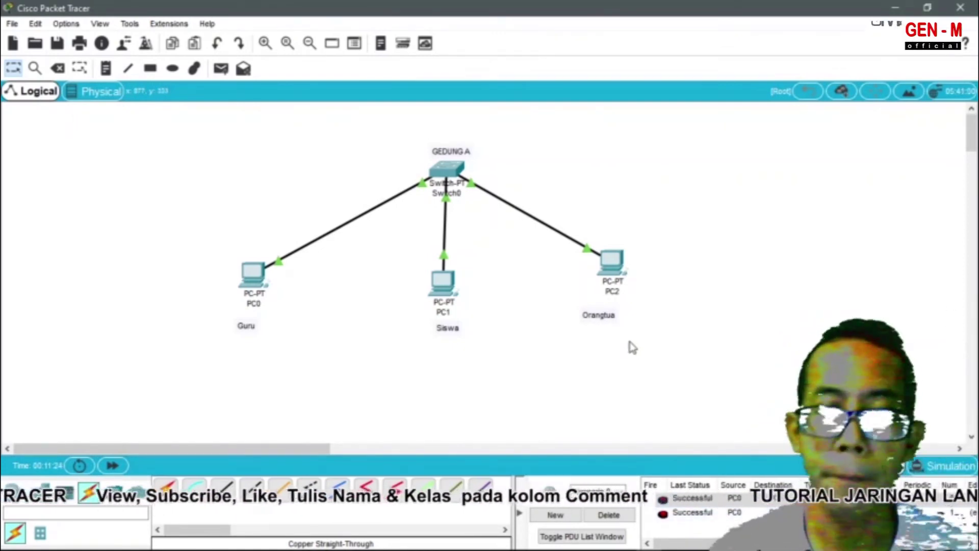
# Step: Send Simple PDUs from PC1 to PC0 and from PC1 to PC2, both listed Successful
pyautogui.click(220, 74)
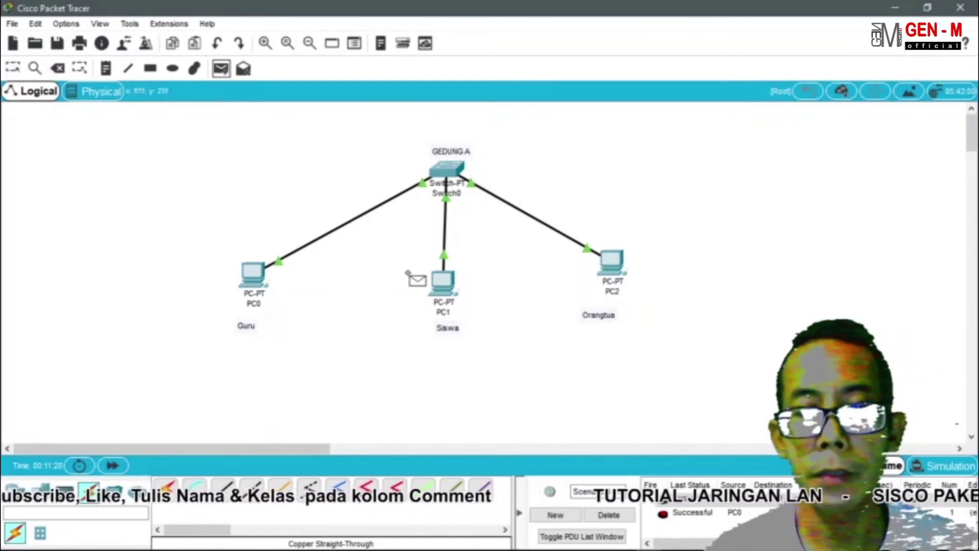
pyautogui.click(442, 281)
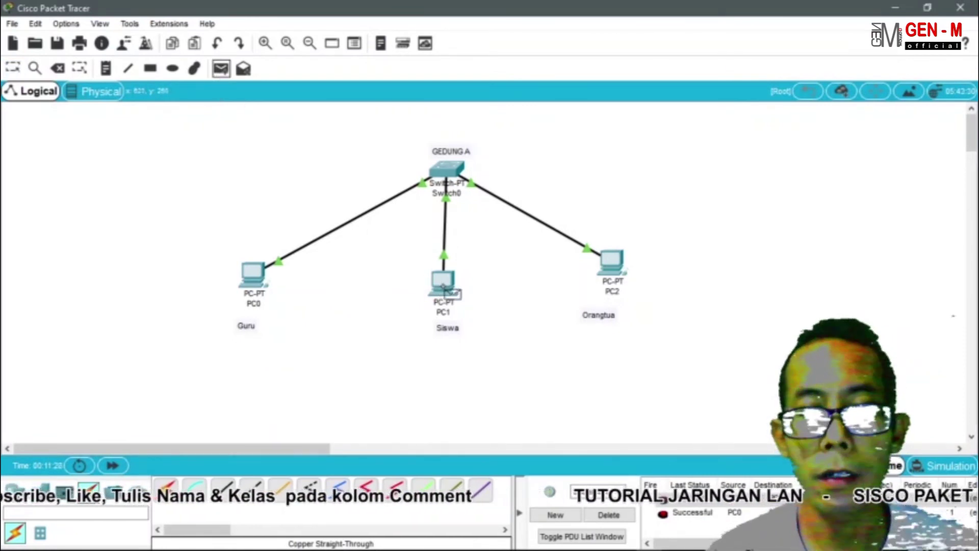
pyautogui.click(255, 278)
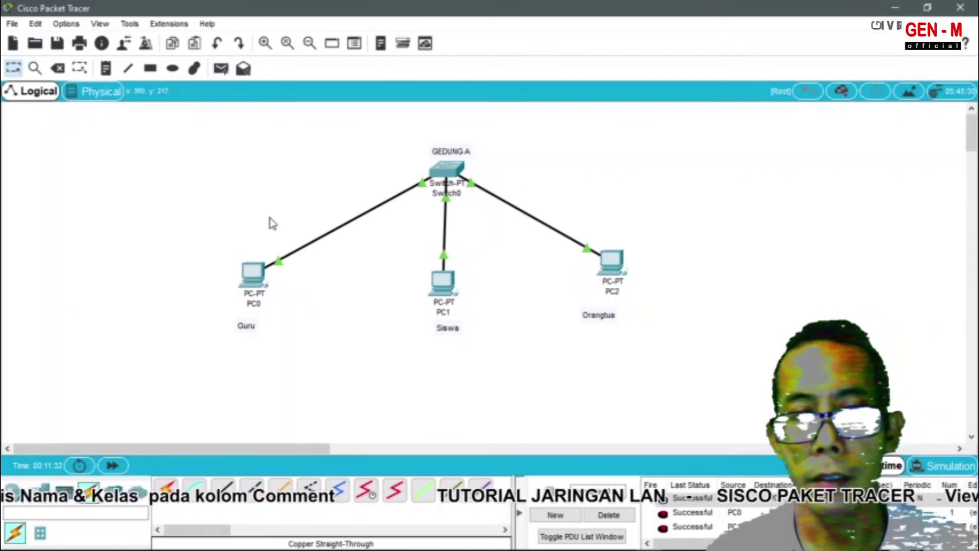
pyautogui.click(225, 77)
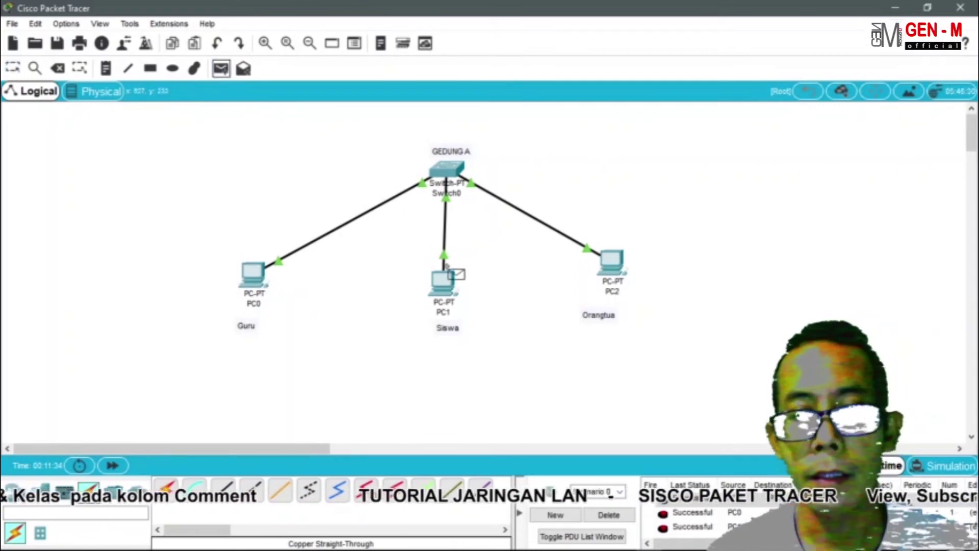
pyautogui.click(442, 279)
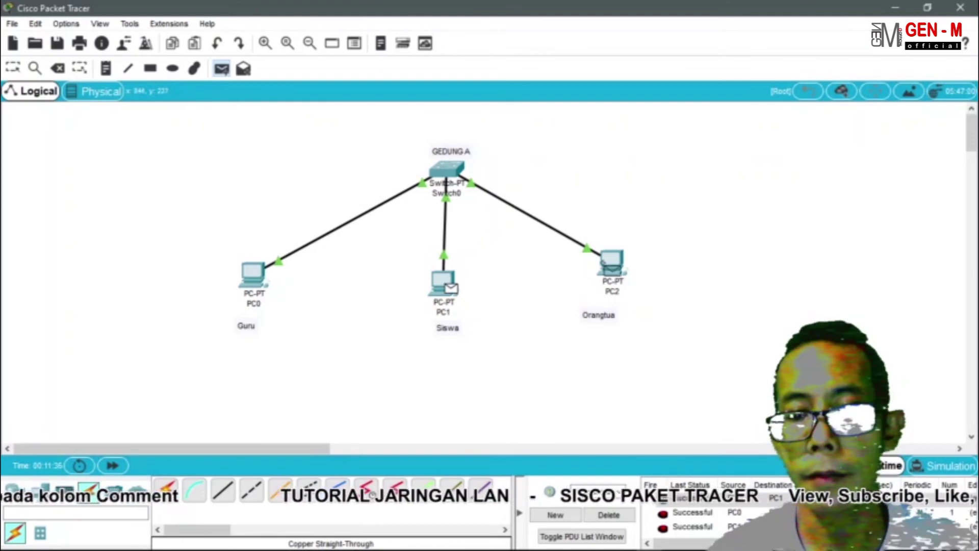
pyautogui.click(612, 265)
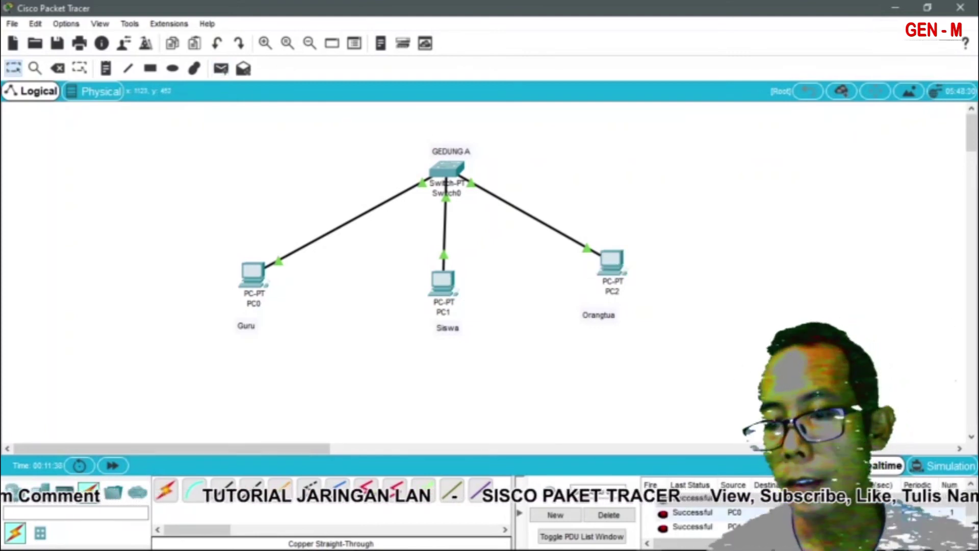
pyautogui.scroll(-1, 969, 515)
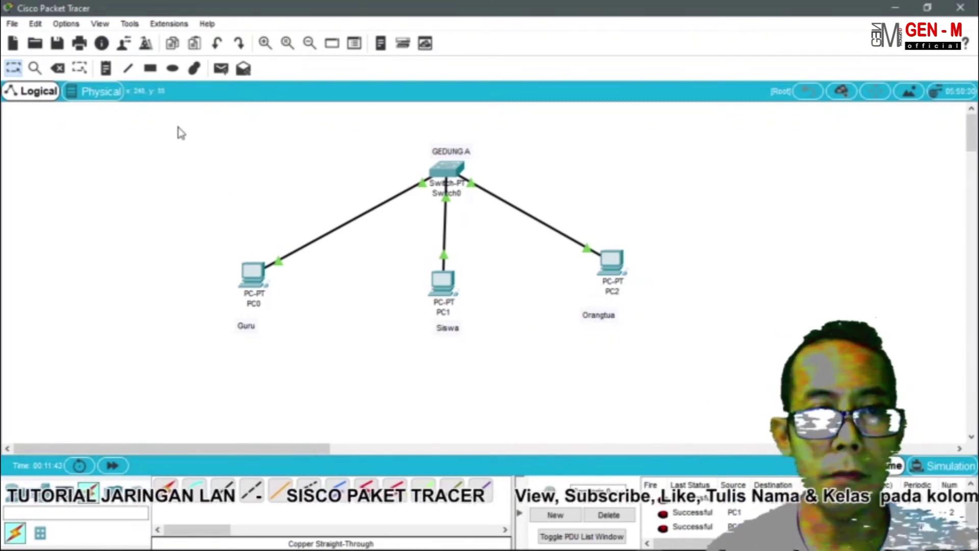
# Step: Send Simple PDUs from PC1 to PC2 and from PC2 to PC1, both reported Successful
pyautogui.click(220, 70)
pyautogui.click(443, 285)
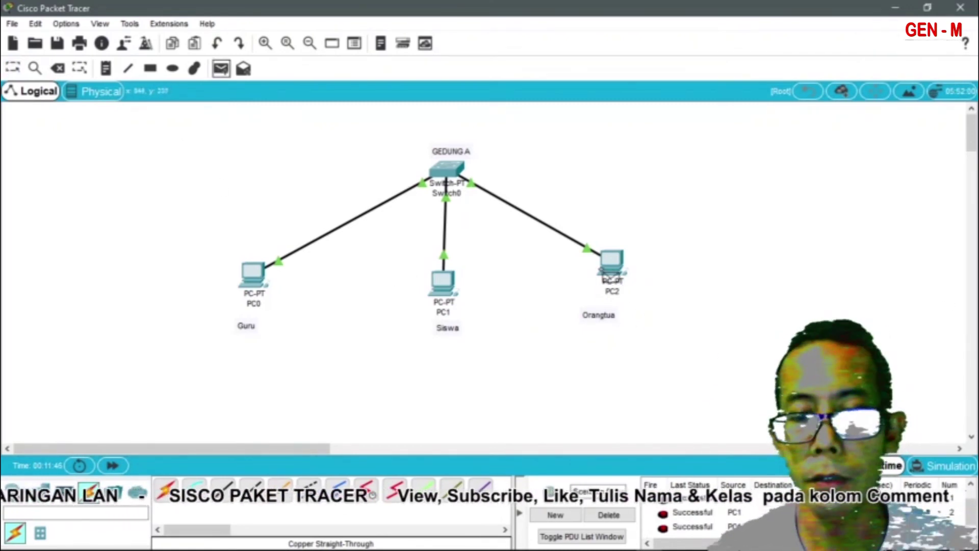
pyautogui.click(618, 263)
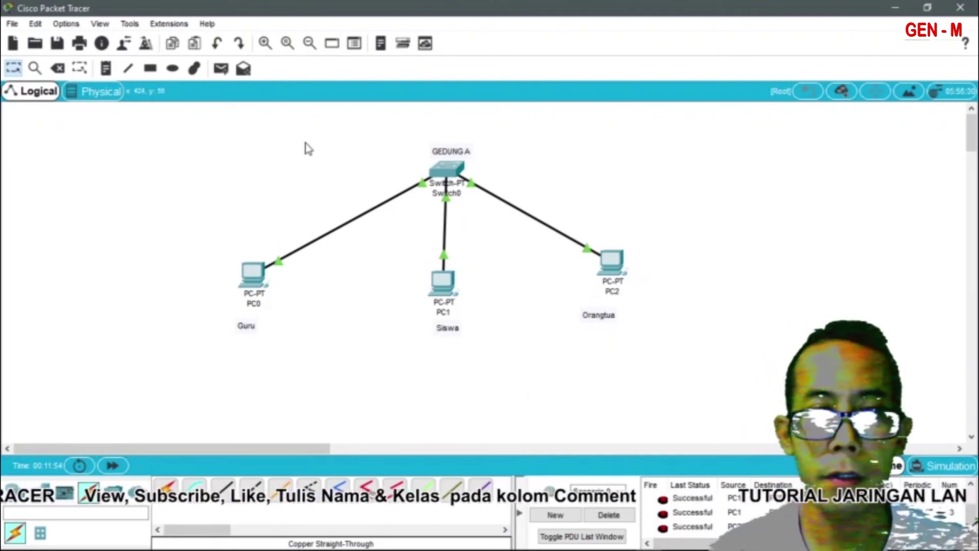
pyautogui.click(221, 69)
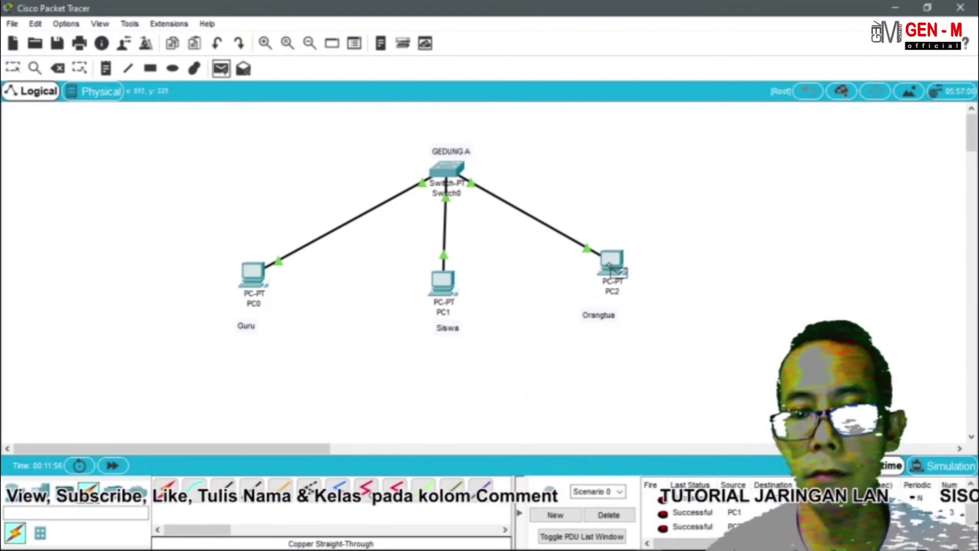
pyautogui.click(617, 266)
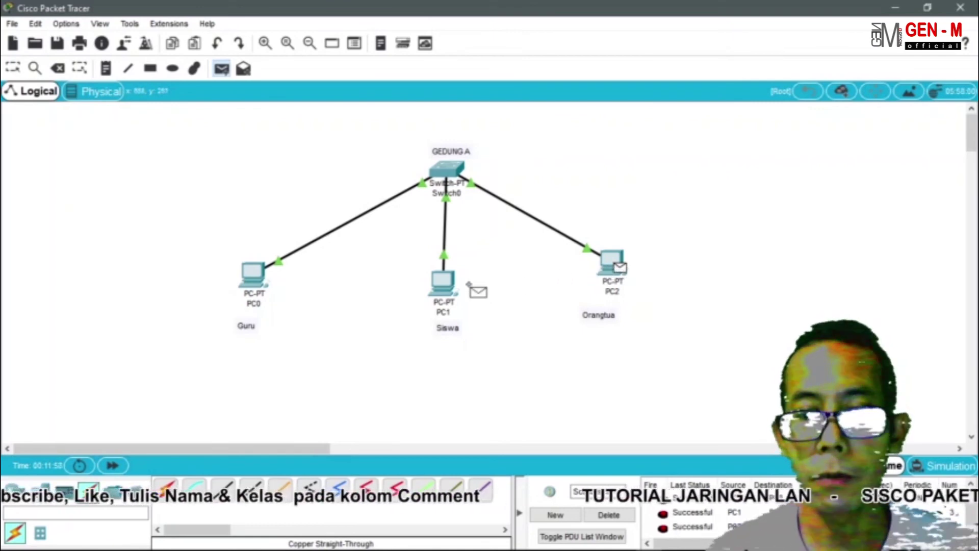
pyautogui.click(456, 293)
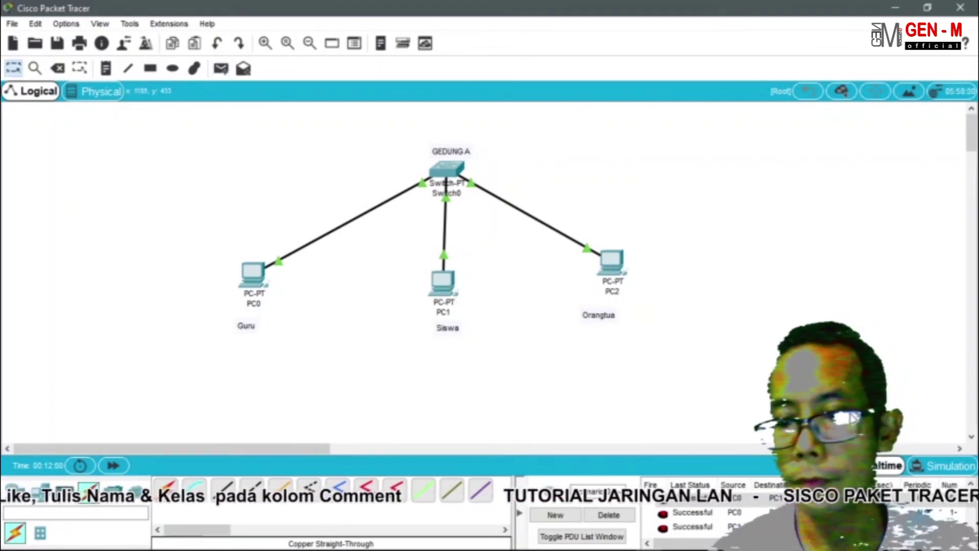